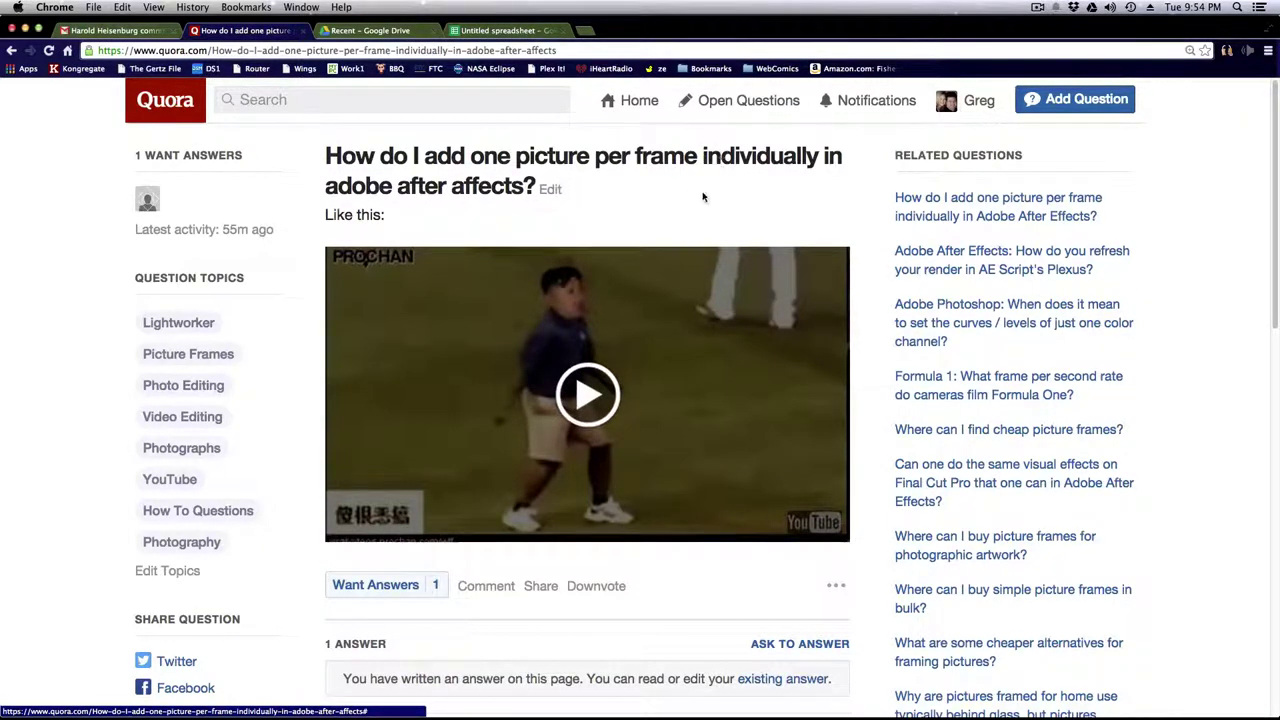
- Play the example video embedded in the question, pausing it to examine the head placed over the moving person
left_click(590, 400)
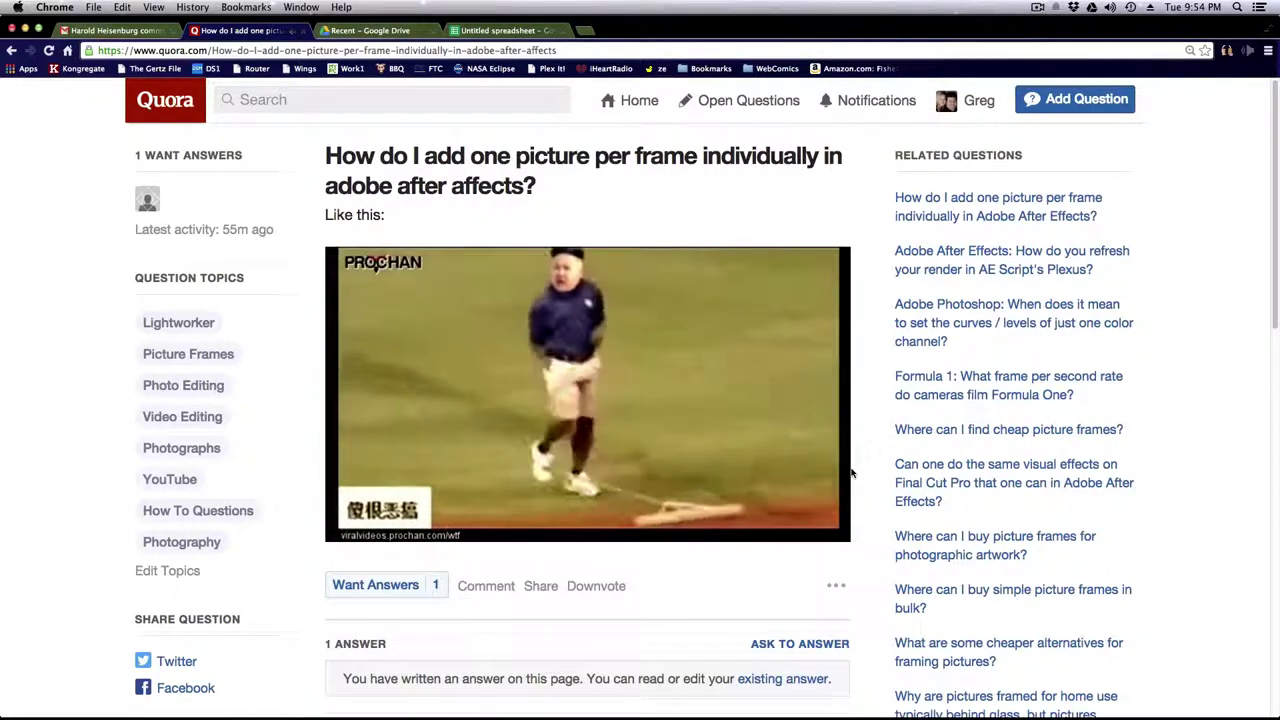
mouse_move(462, 496)
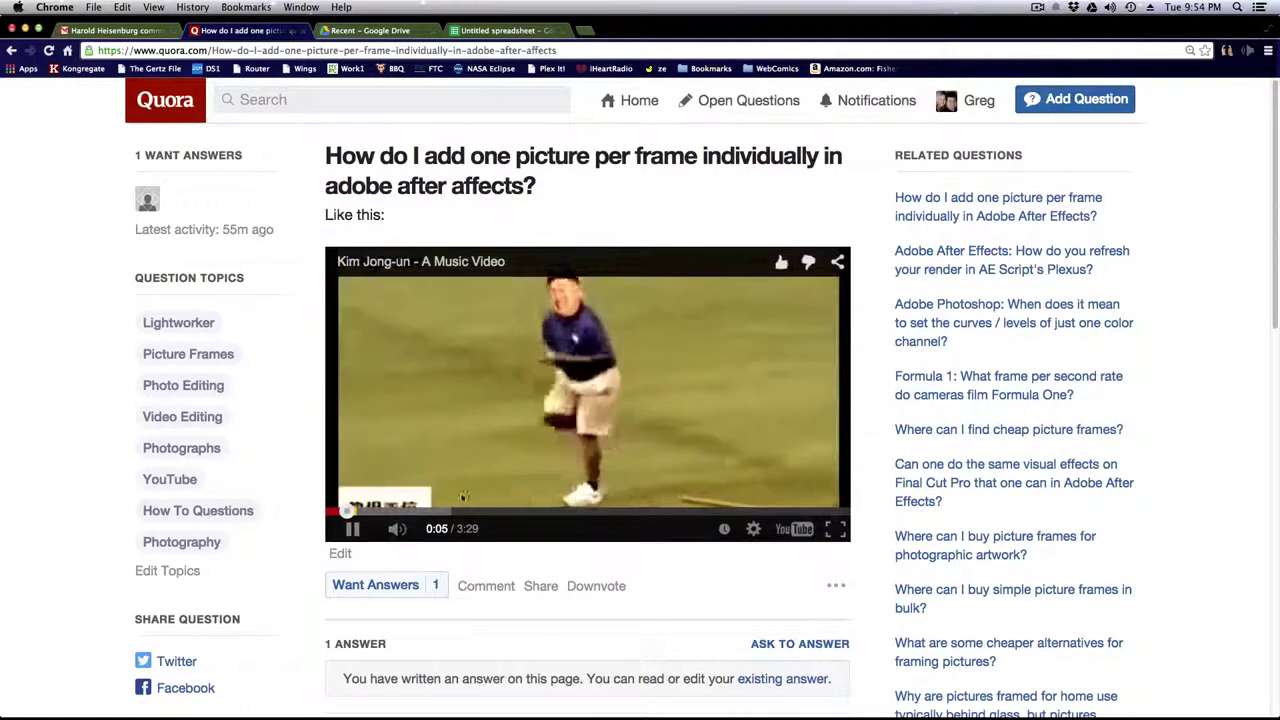
left_click(352, 528)
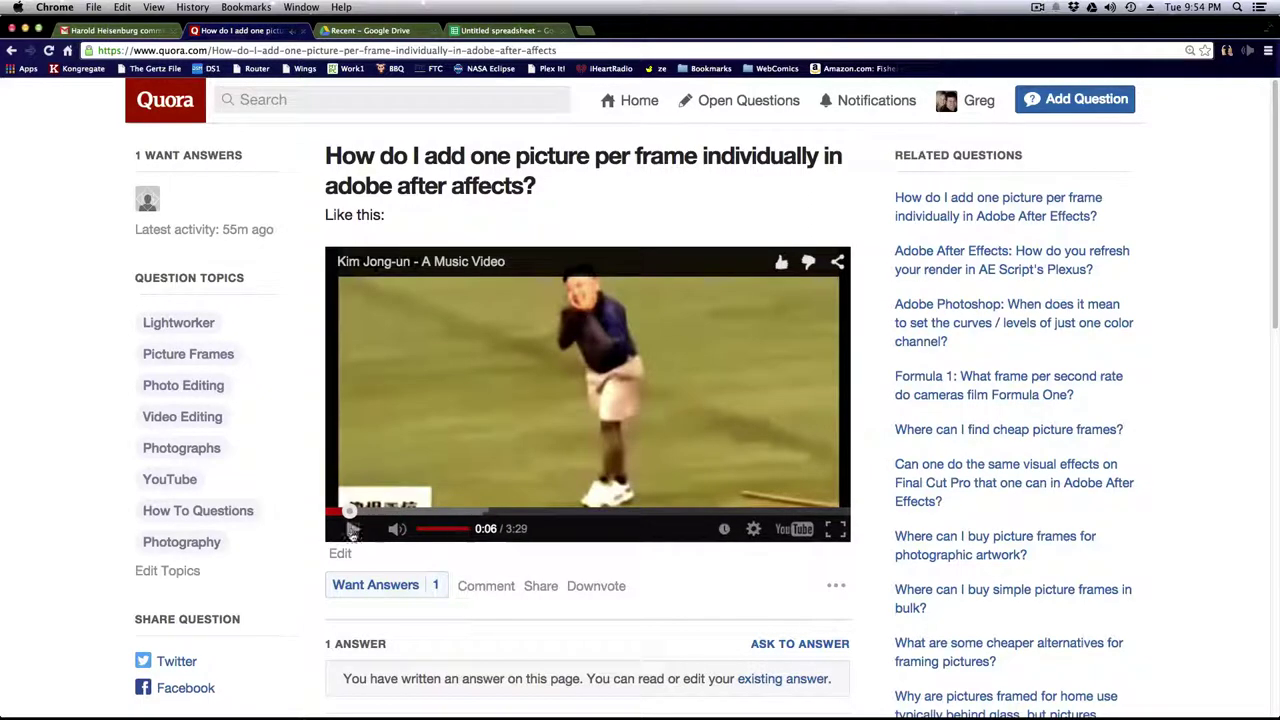
left_click(352, 529)
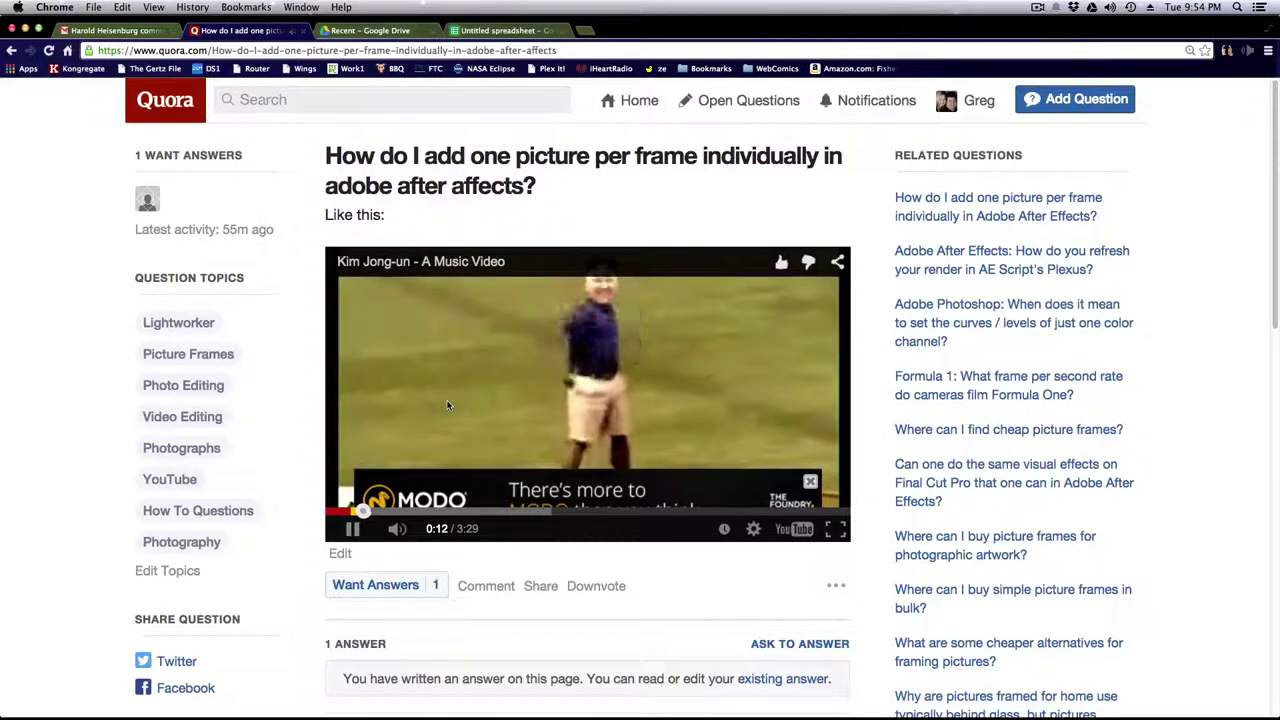
left_click(352, 529)
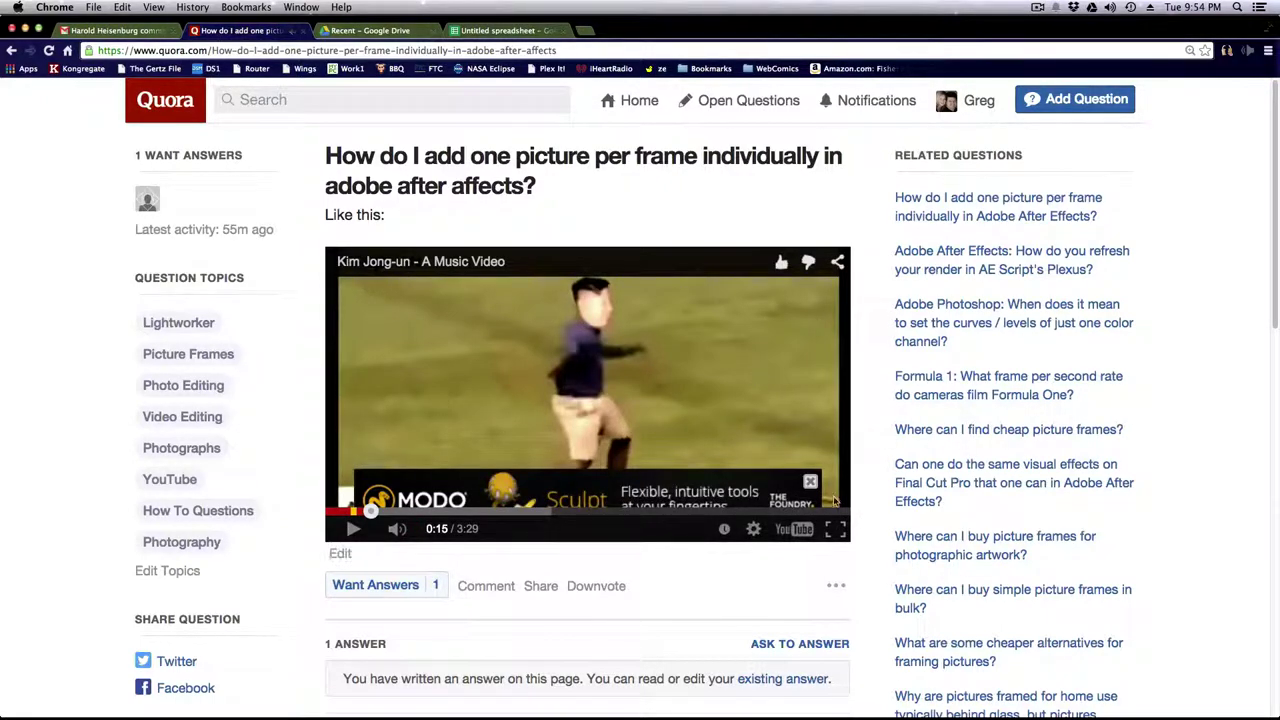
- Read the follow-up comment below the answer asking how to do this in After Effects, and hide the browser
scroll(871, 516, "down", 6)
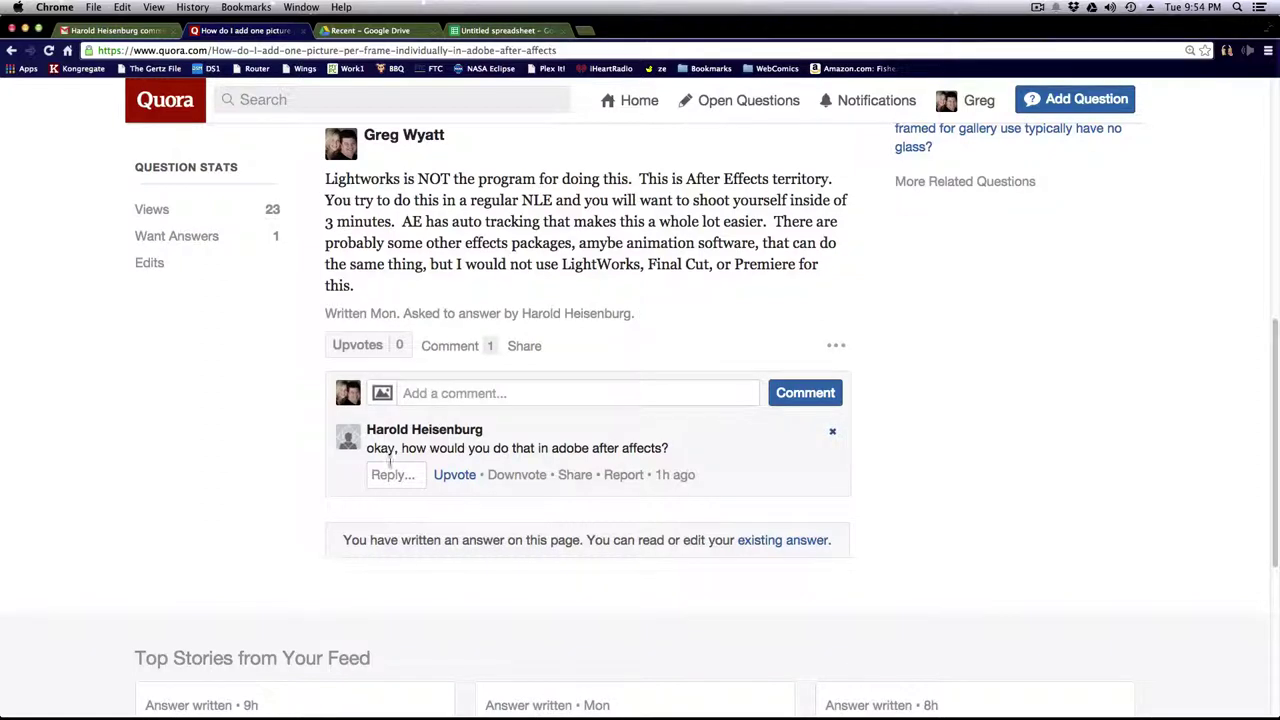
left_click_drag(368, 450, 676, 449)
left_click(714, 455)
key("super+h")
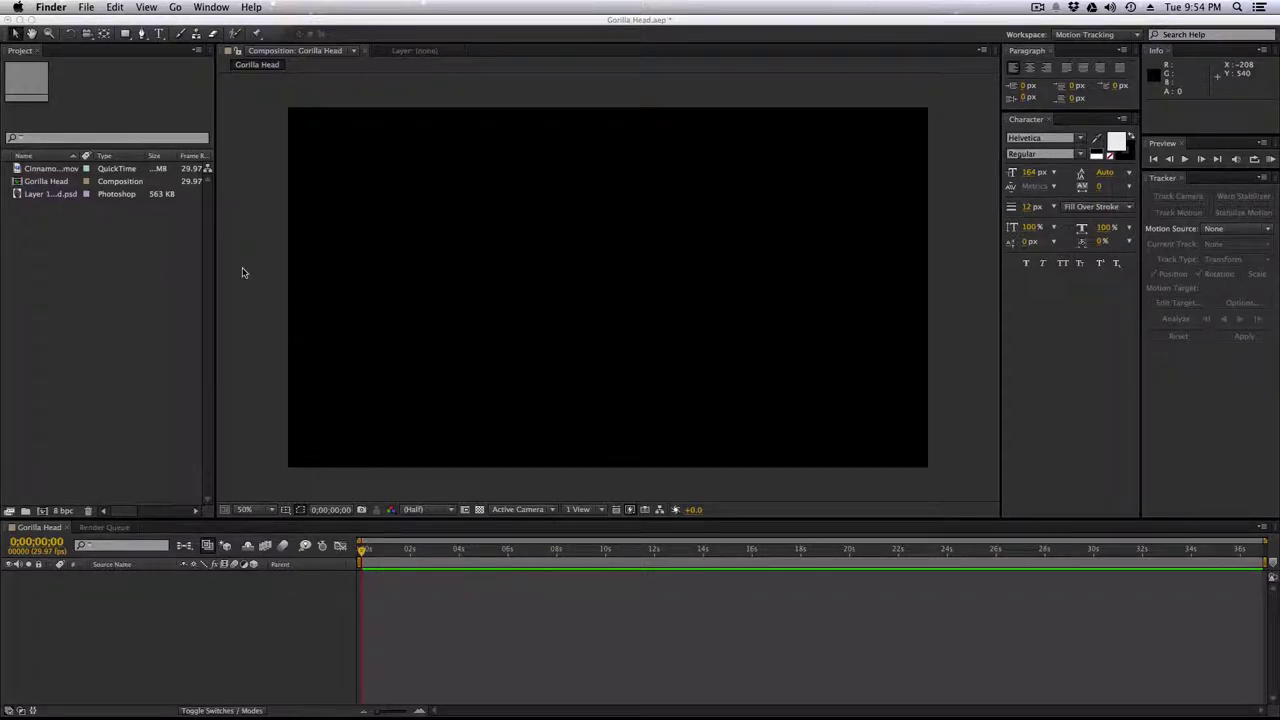
- Switch to Photoshop and bring up the 100_2045.JPG photo with its Background layer shown
key("super+Tab")
key("super+Tab")
key("super+Tab")
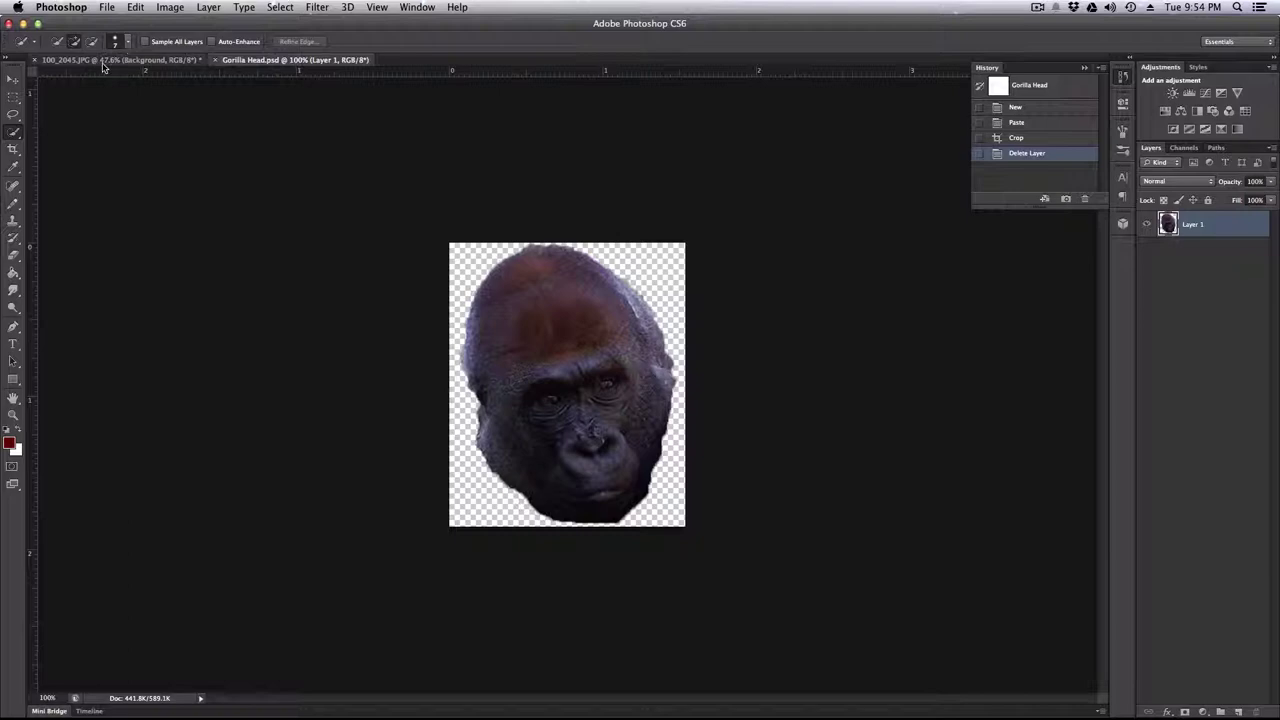
left_click(100, 60)
left_click(1147, 243)
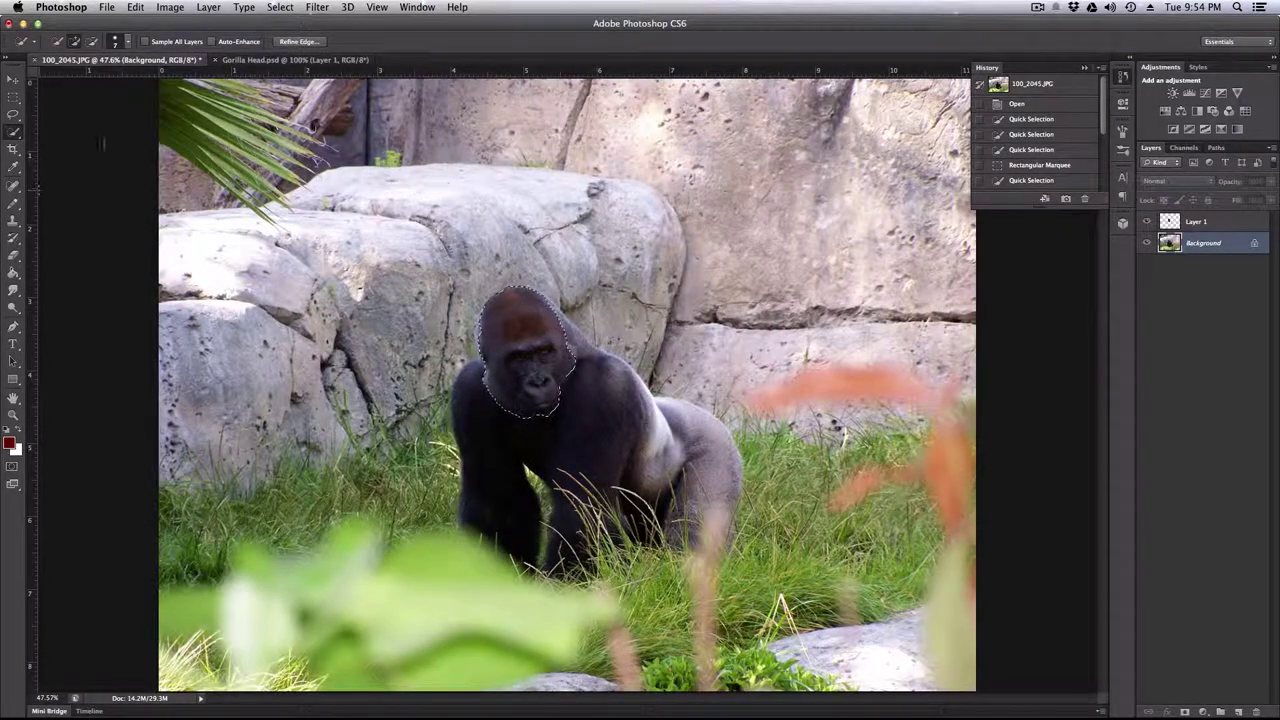
- Clear the existing selection and select the gorilla's head again with the Quick Selection tool
key("m")
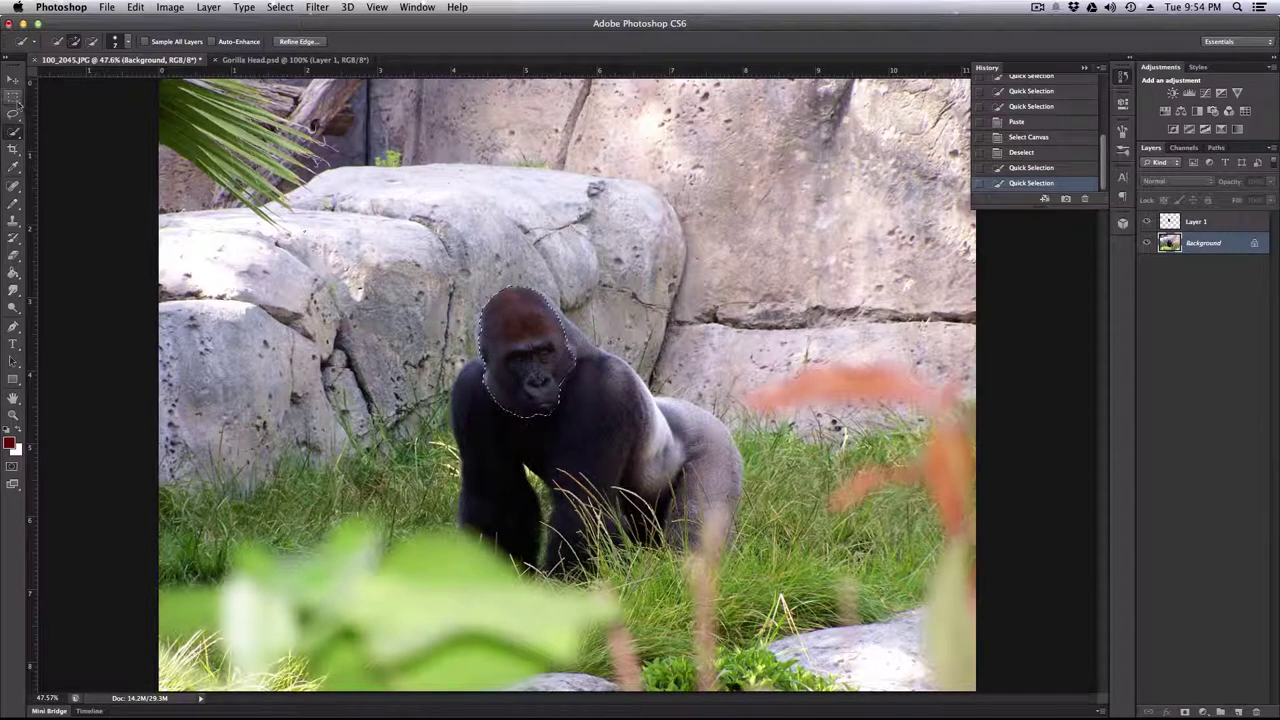
key("ctrl+d")
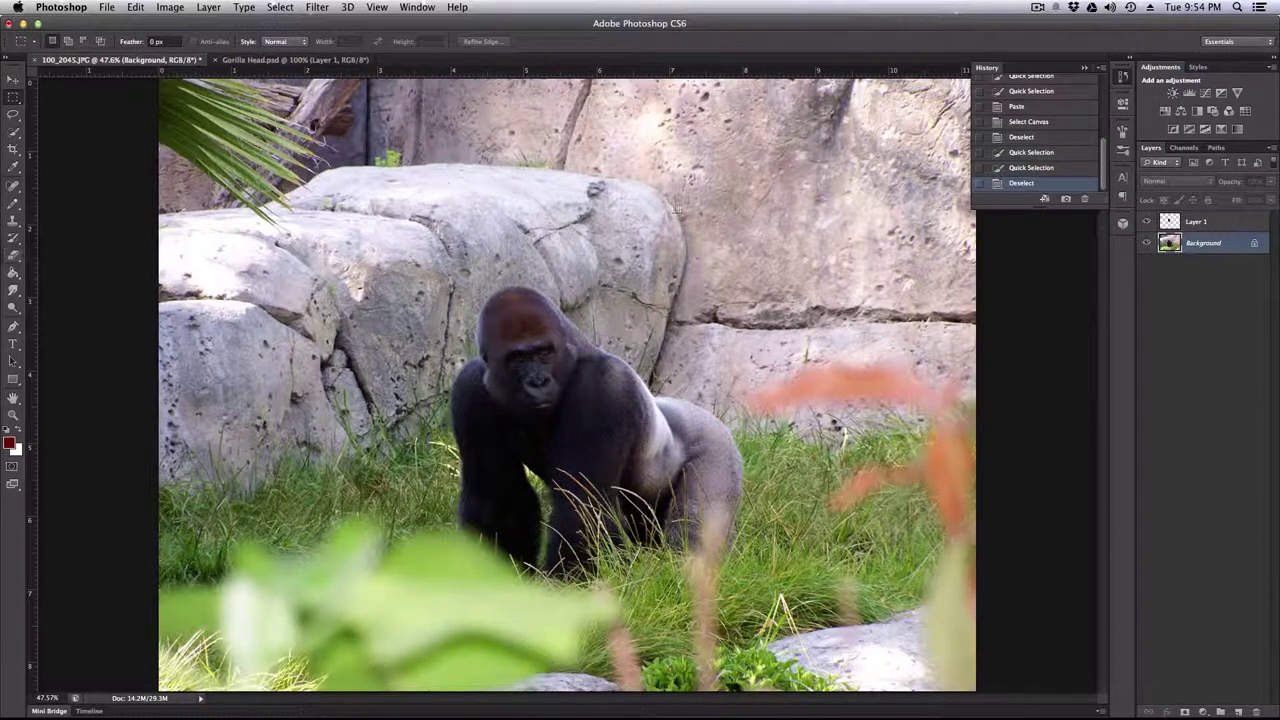
left_click(13, 132)
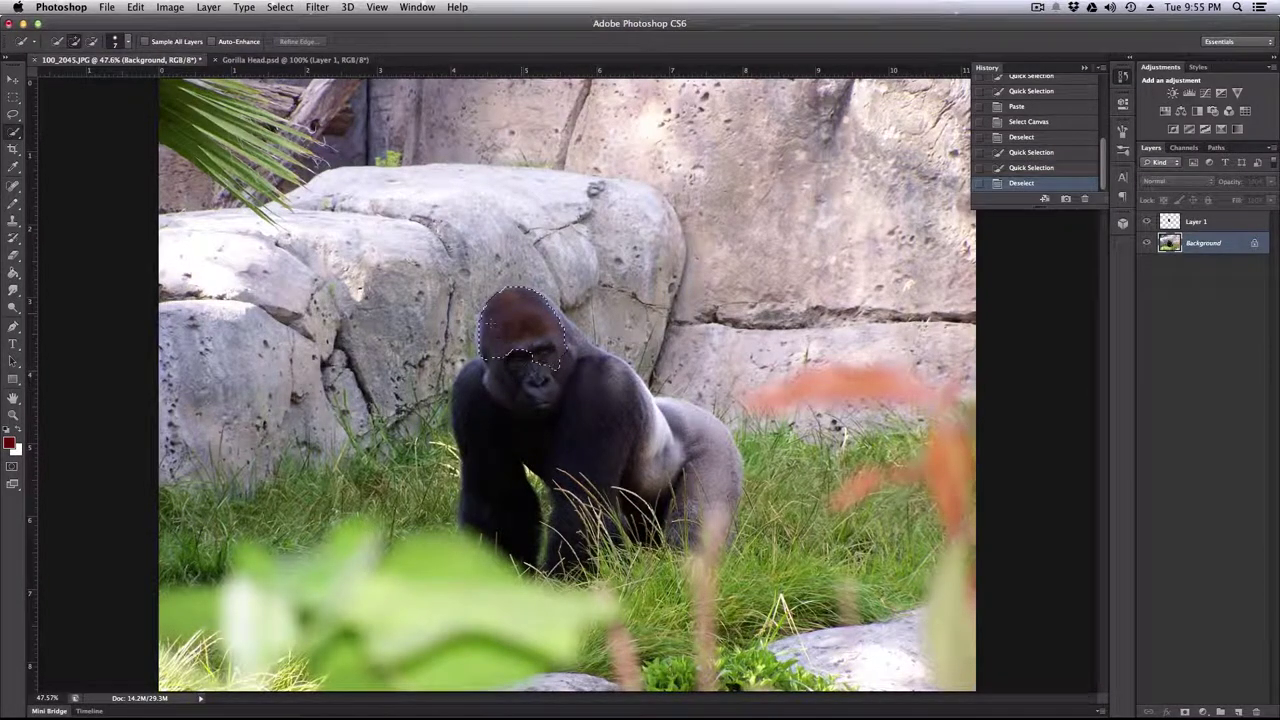
left_click_drag(485, 362, 551, 407)
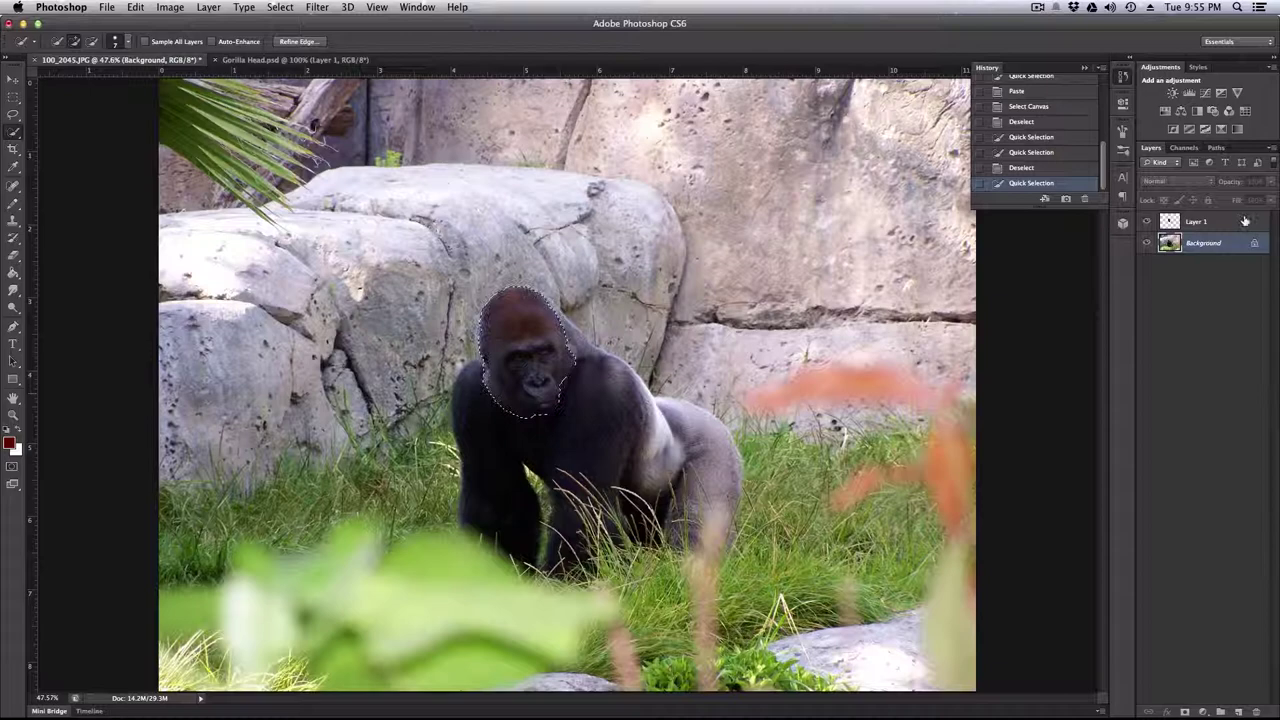
- Hide the Background layer to isolate the head cut-out, and bring up the Gorilla Head.psd document
left_click(1147, 243)
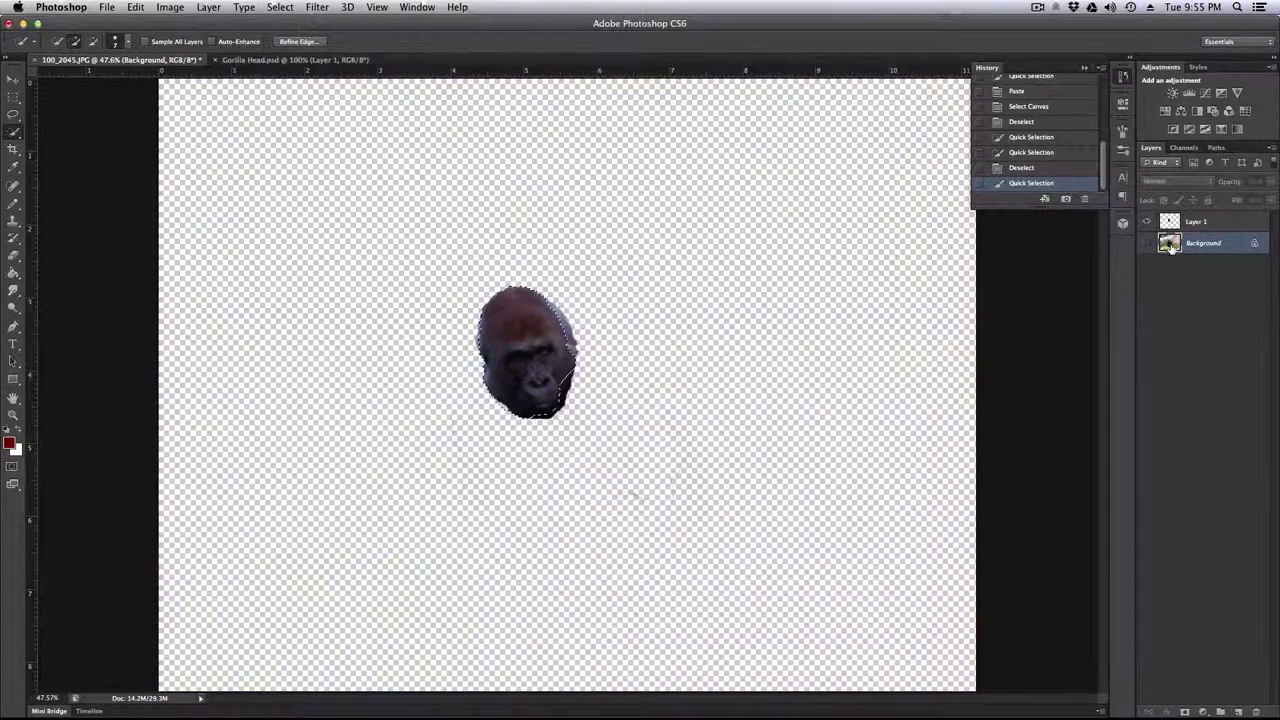
left_click(295, 60)
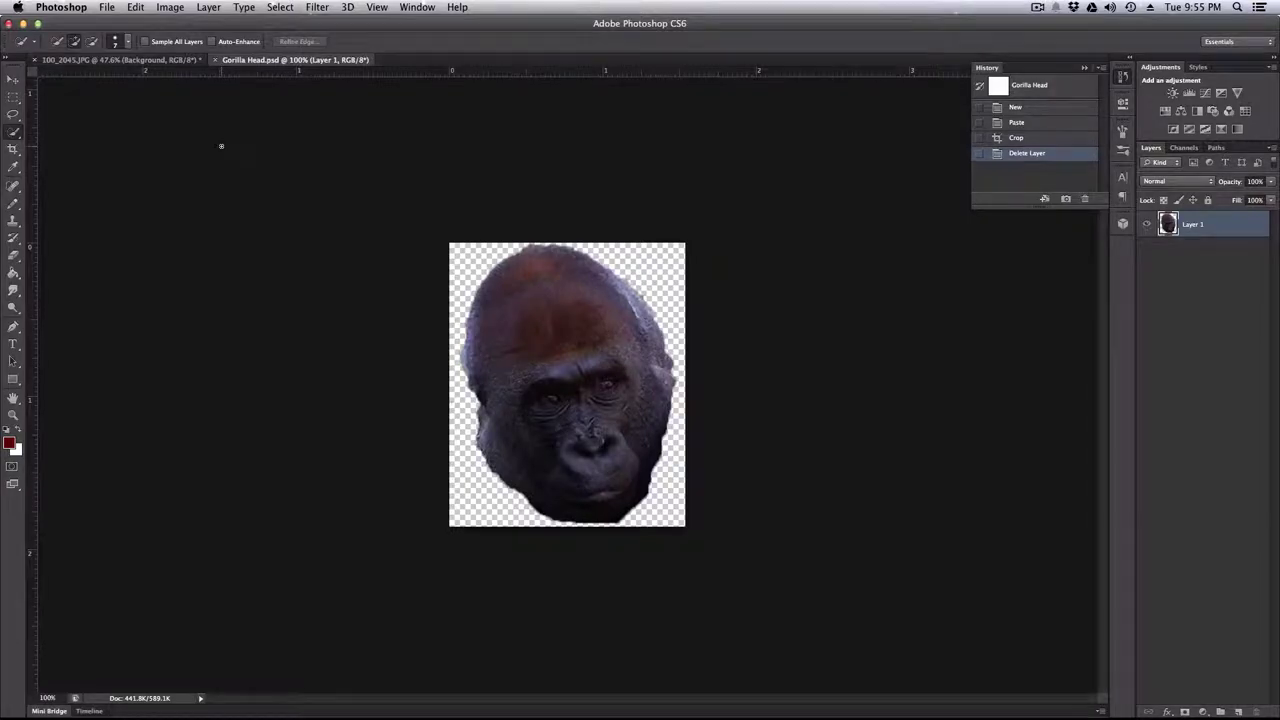
- Switch to After Effects and preview the gorilla head image and the Cinnamon Challenge Success.mov footage from the project
key("super+h")
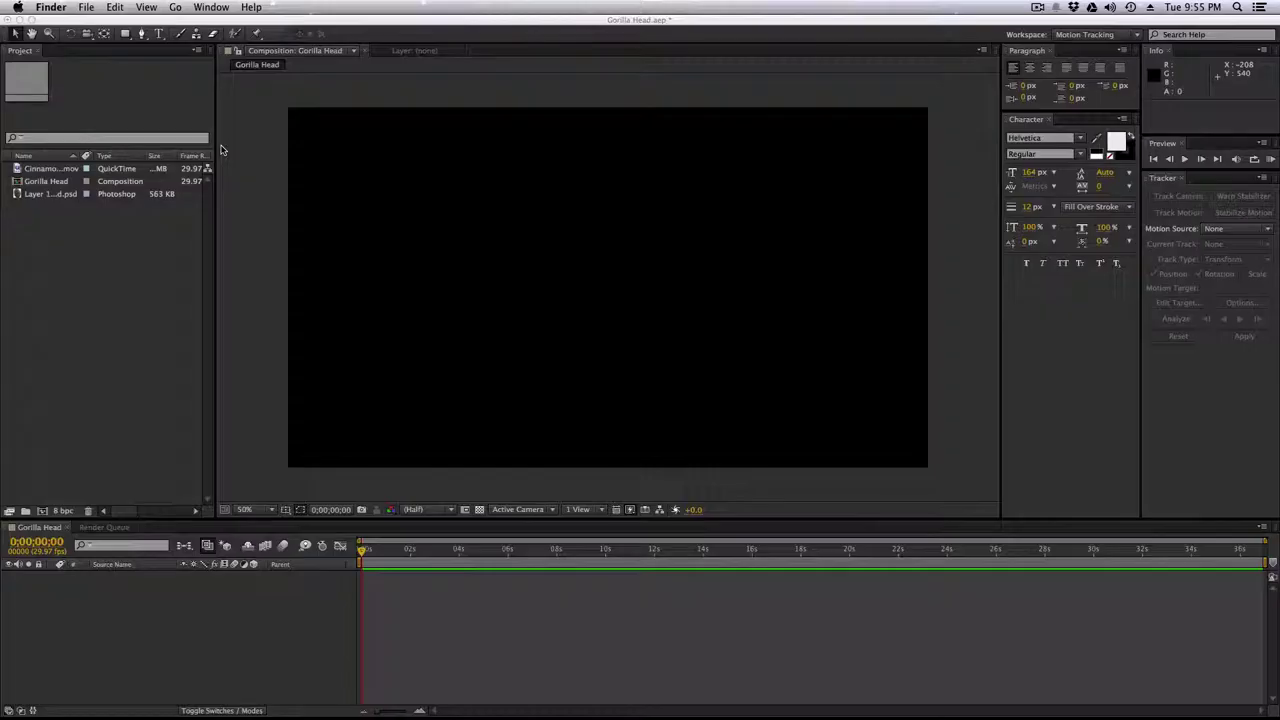
left_click(40, 186)
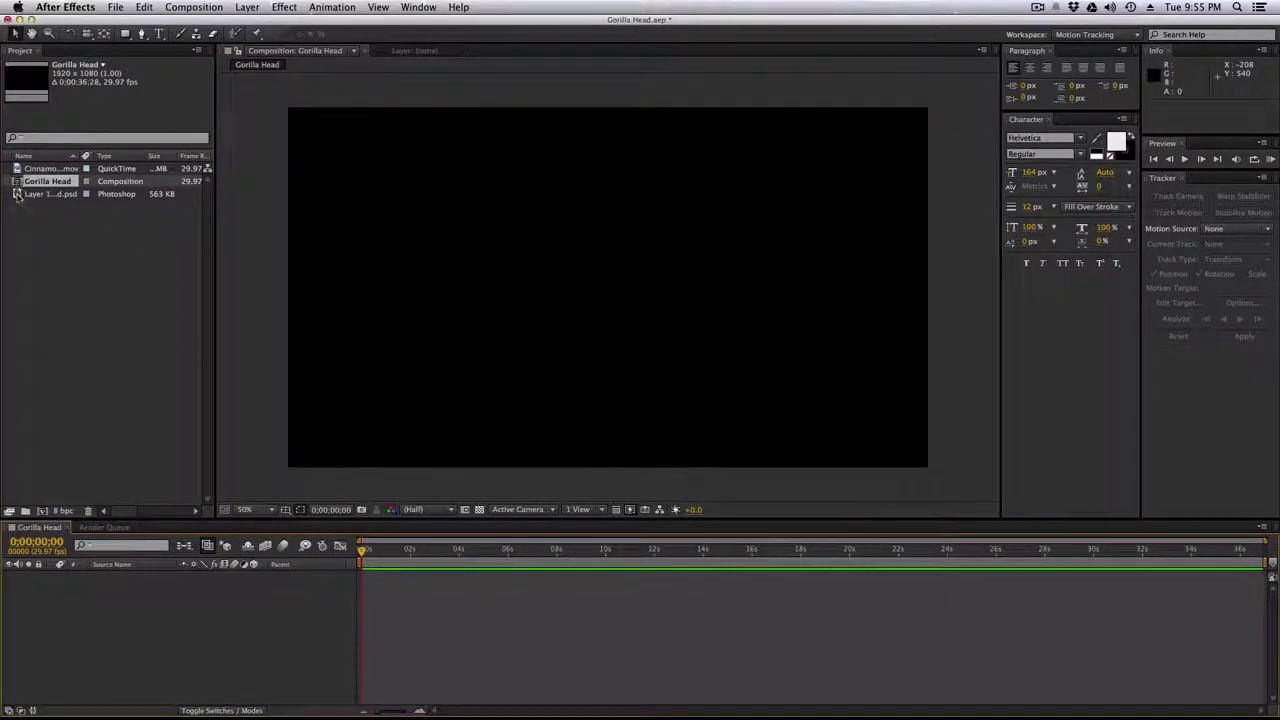
double_click(17, 194)
left_click(97, 377)
left_click(17, 170)
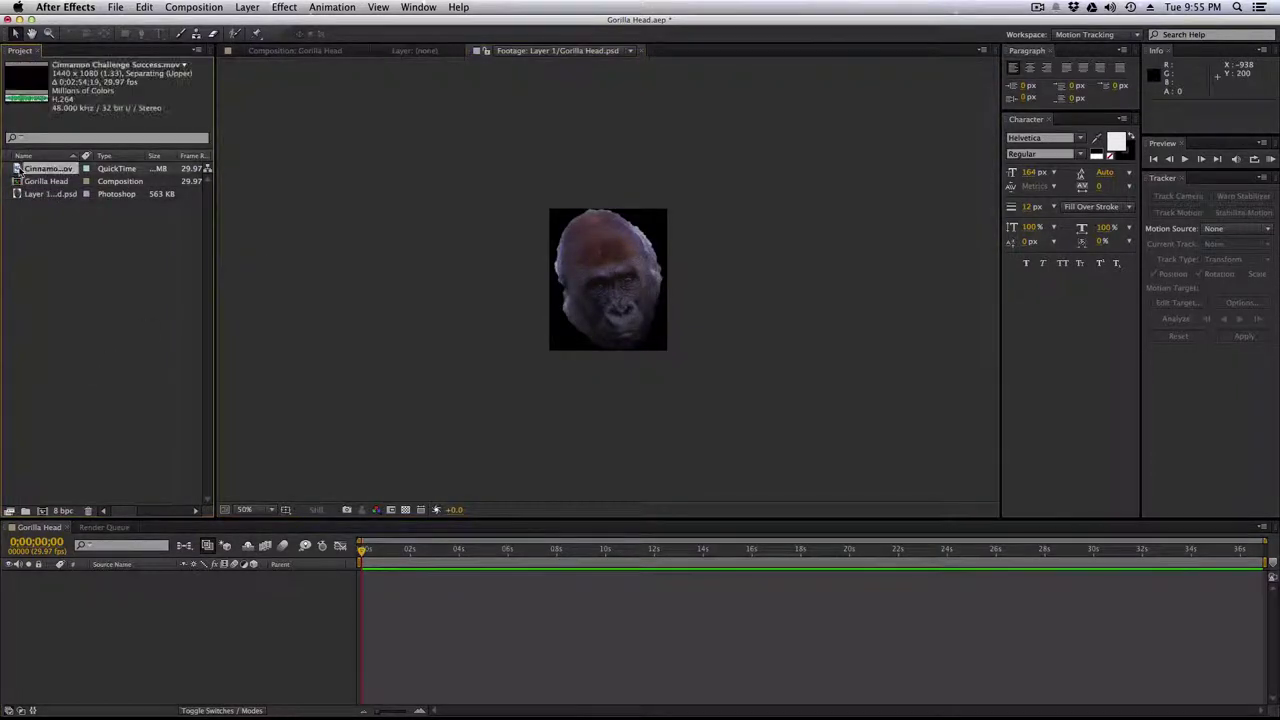
double_click(17, 170)
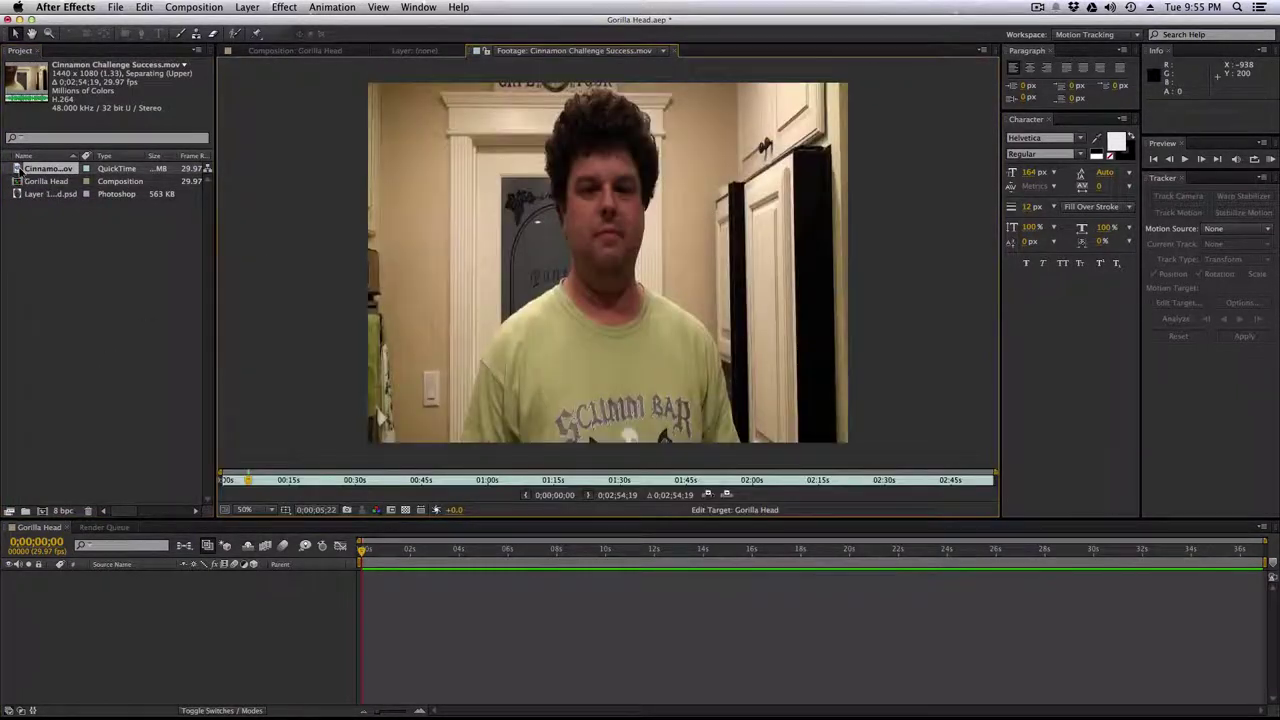
- Add Cinnamon Challenge Success.mov to the Gorilla Head composition and shift it earlier to an in point of -0;00;04;13
left_click_drag(17, 170, 140, 633)
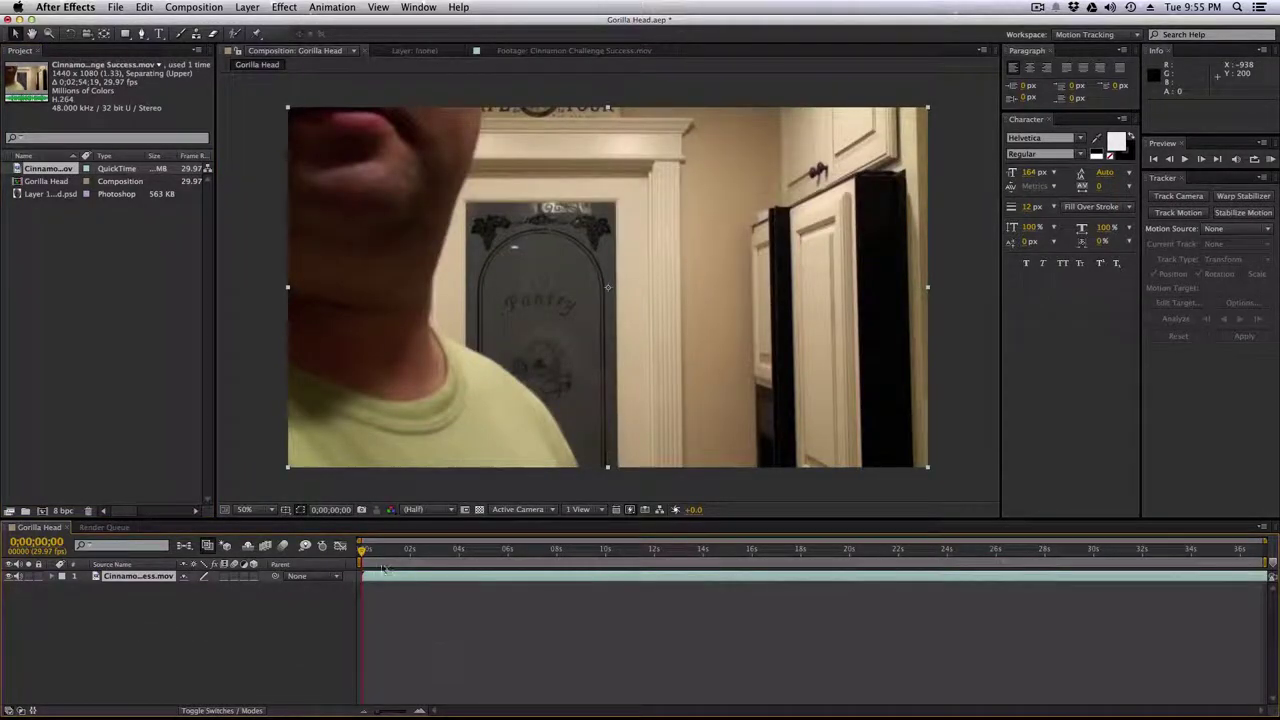
left_click_drag(510, 578, 409, 580)
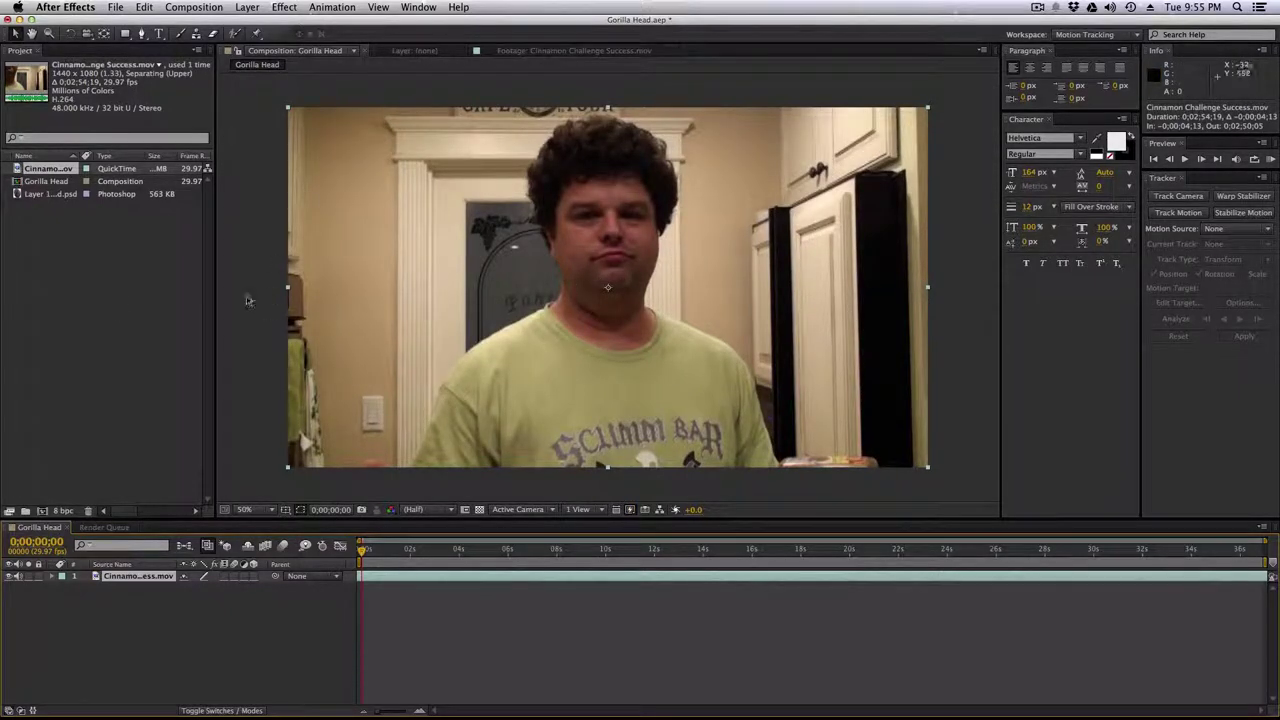
- Add the gorilla head image above the video, position it over the man's face at 956, 330 and scale it to about 147%
left_click(22, 195)
left_click_drag(17, 195, 143, 579)
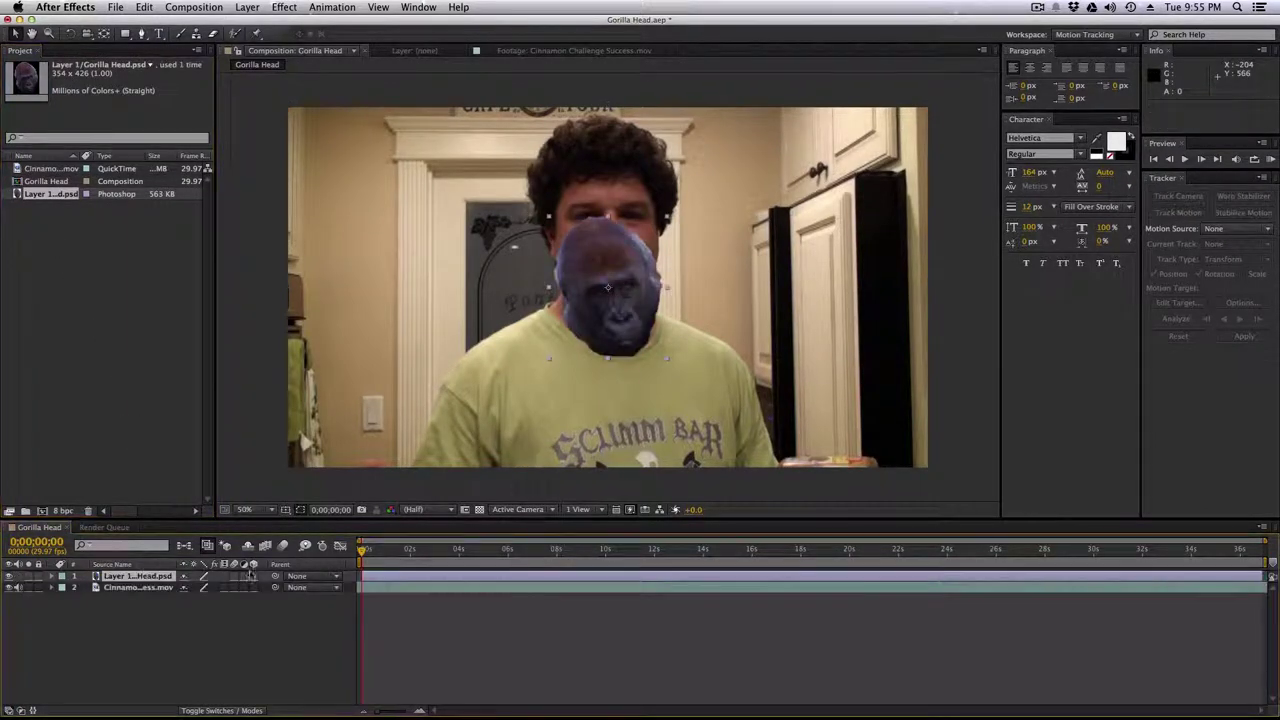
left_click_drag(620, 340, 683, 323)
left_click_drag(632, 265, 658, 294)
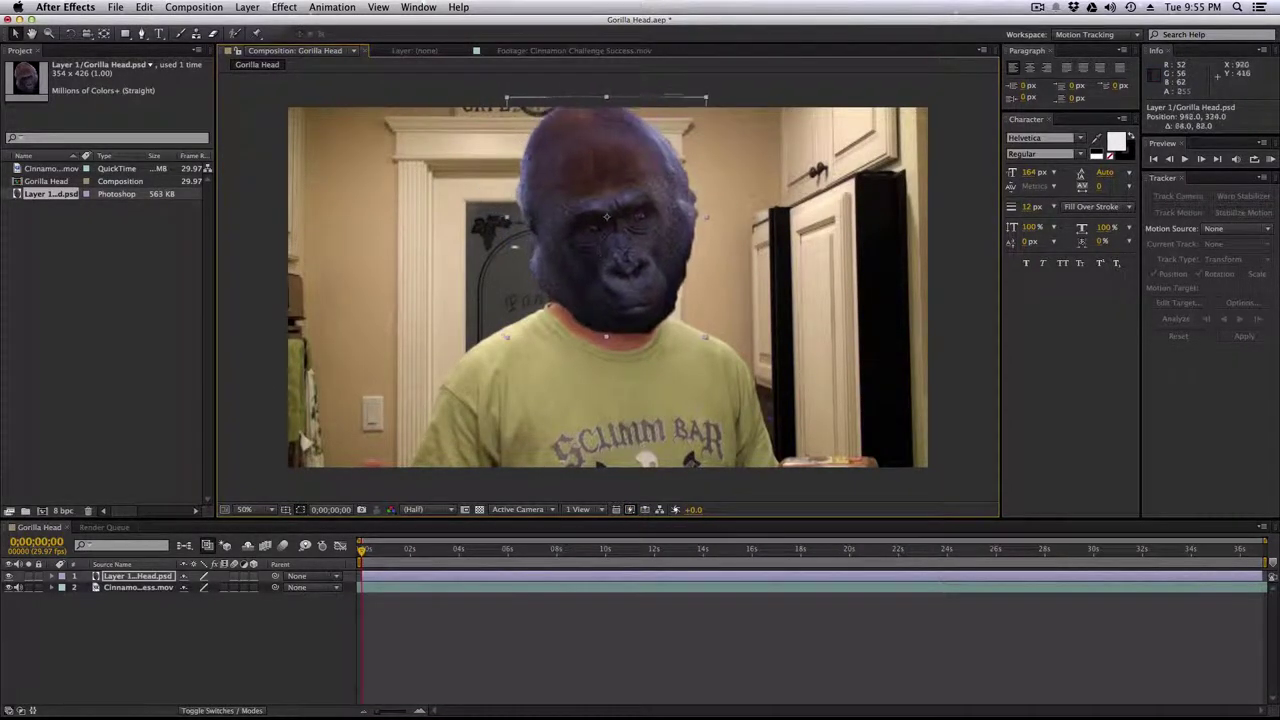
key("super+shift+a")
left_click(685, 320)
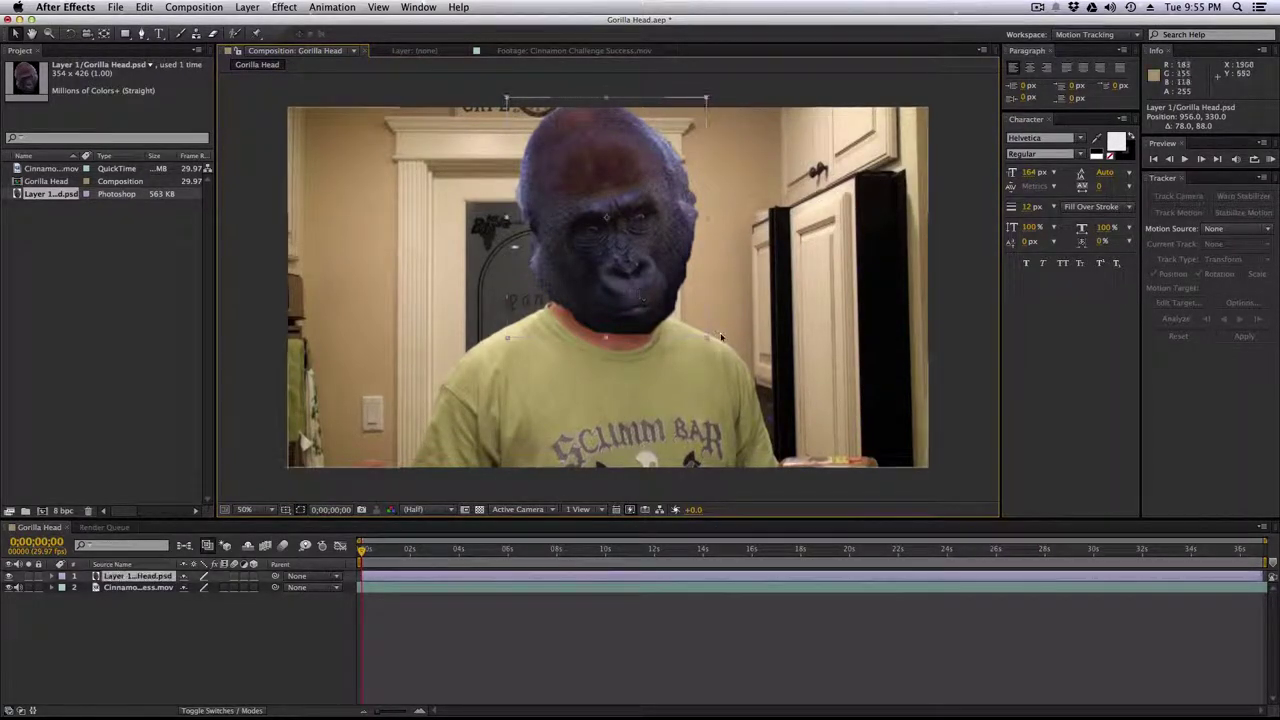
left_click_drag(707, 338, 677, 304)
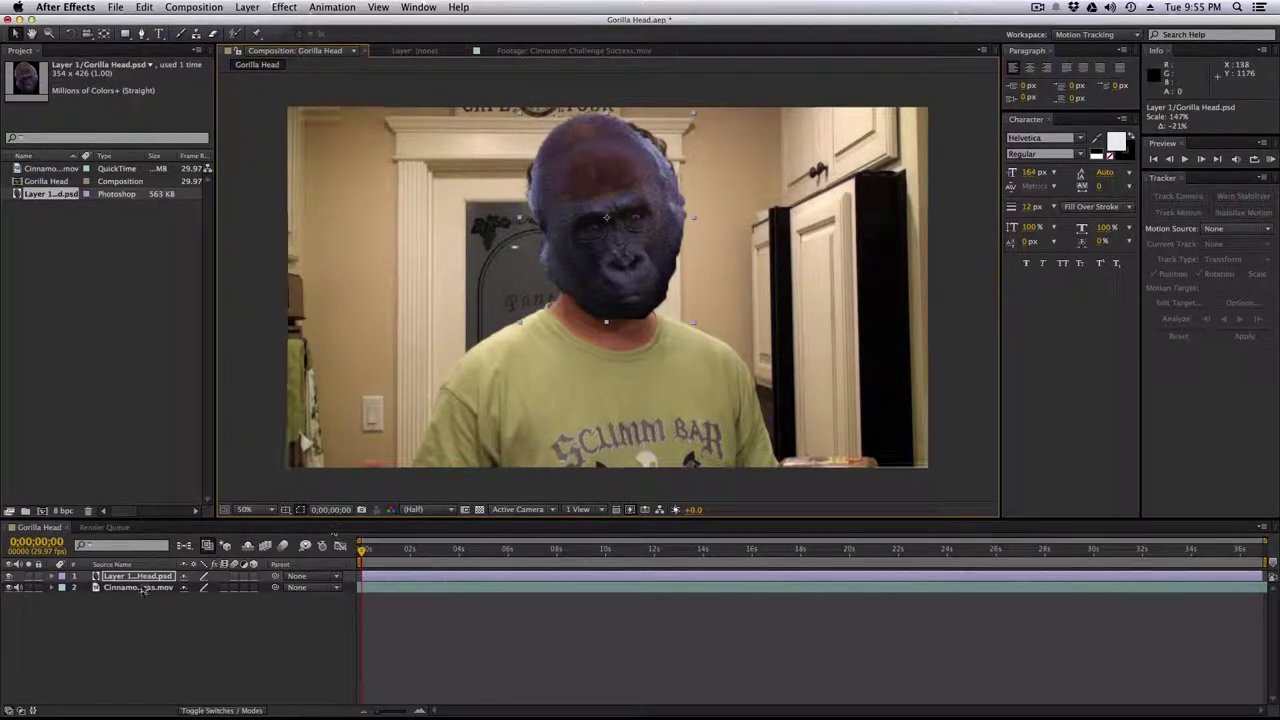
- Reveal the gorilla head layer's transform properties and set its rotation to 11°
left_click(53, 577)
left_click(62, 589)
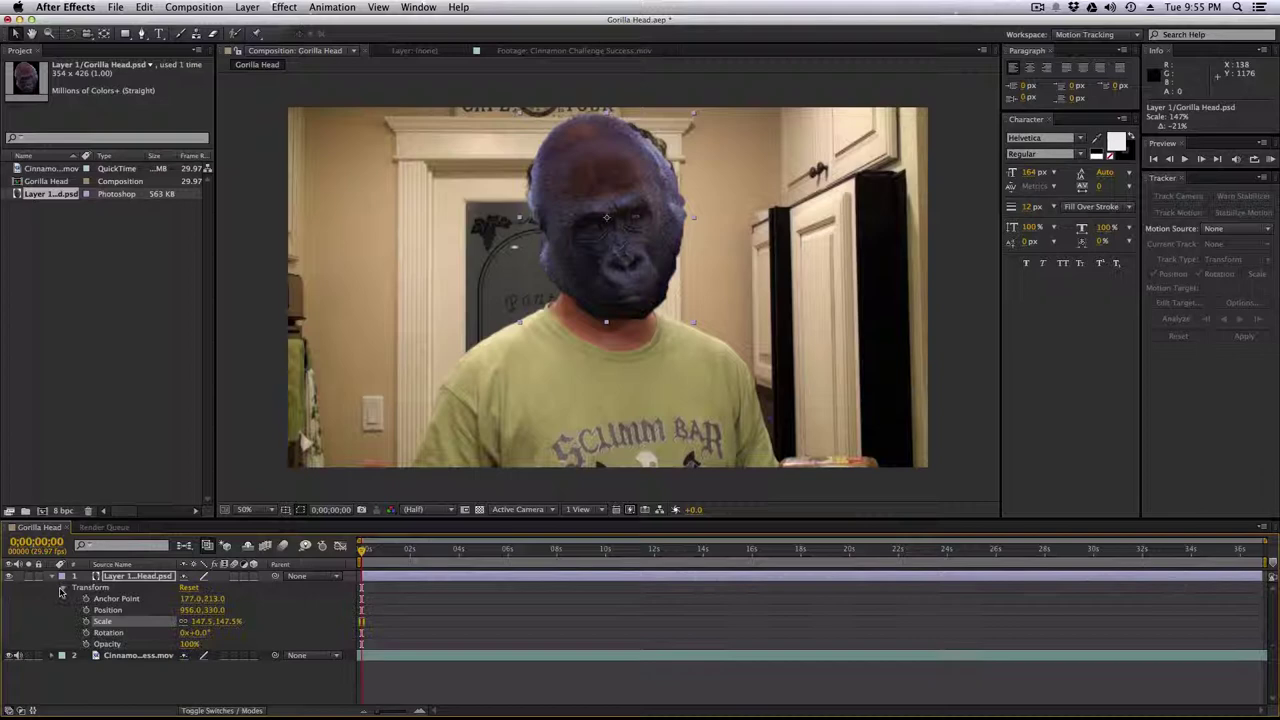
left_click(152, 624)
left_click_drag(196, 633, 205, 638)
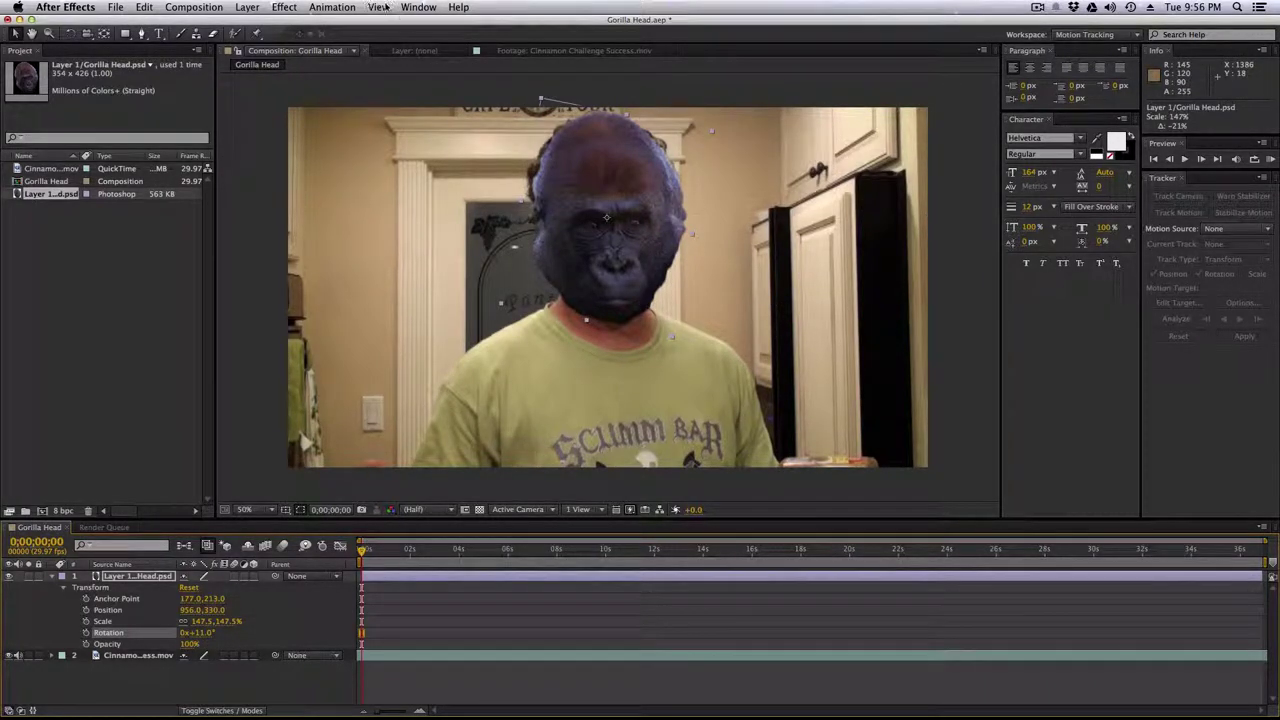
- Bring up the Tracker and set its motion source to Cinnamon Challenge Success.mov
left_click(1213, 401)
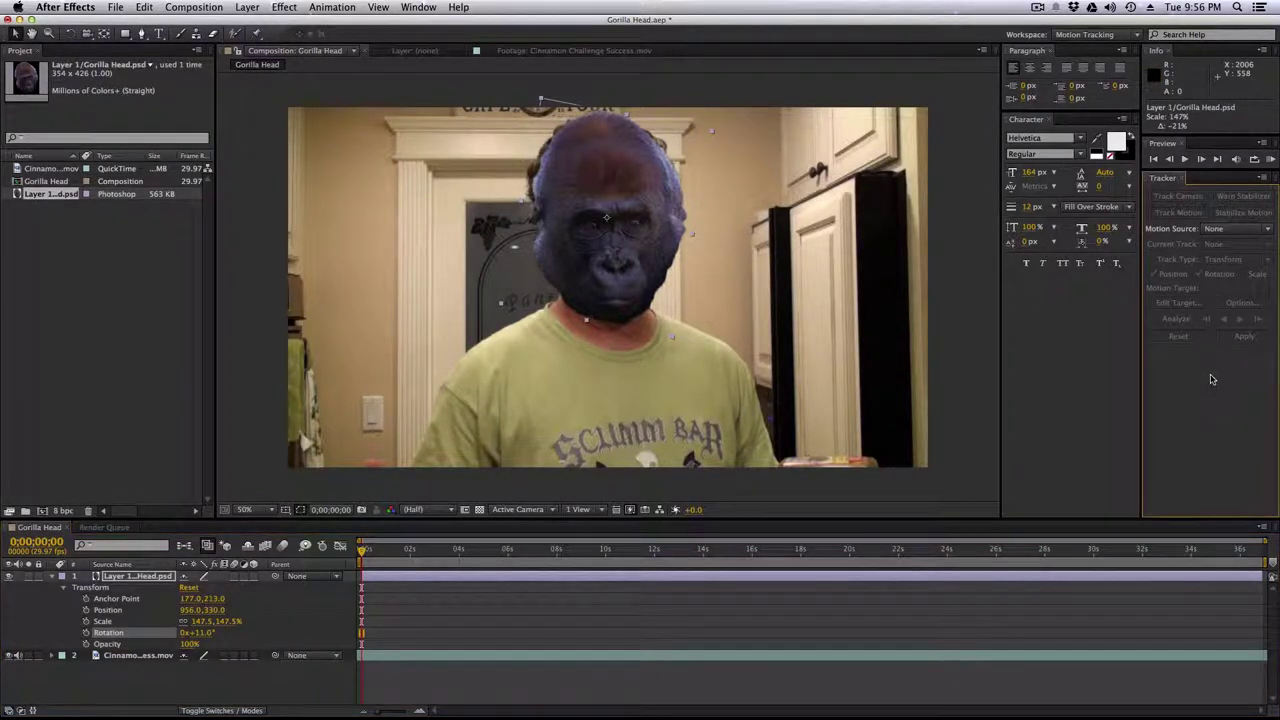
left_click(412, 7)
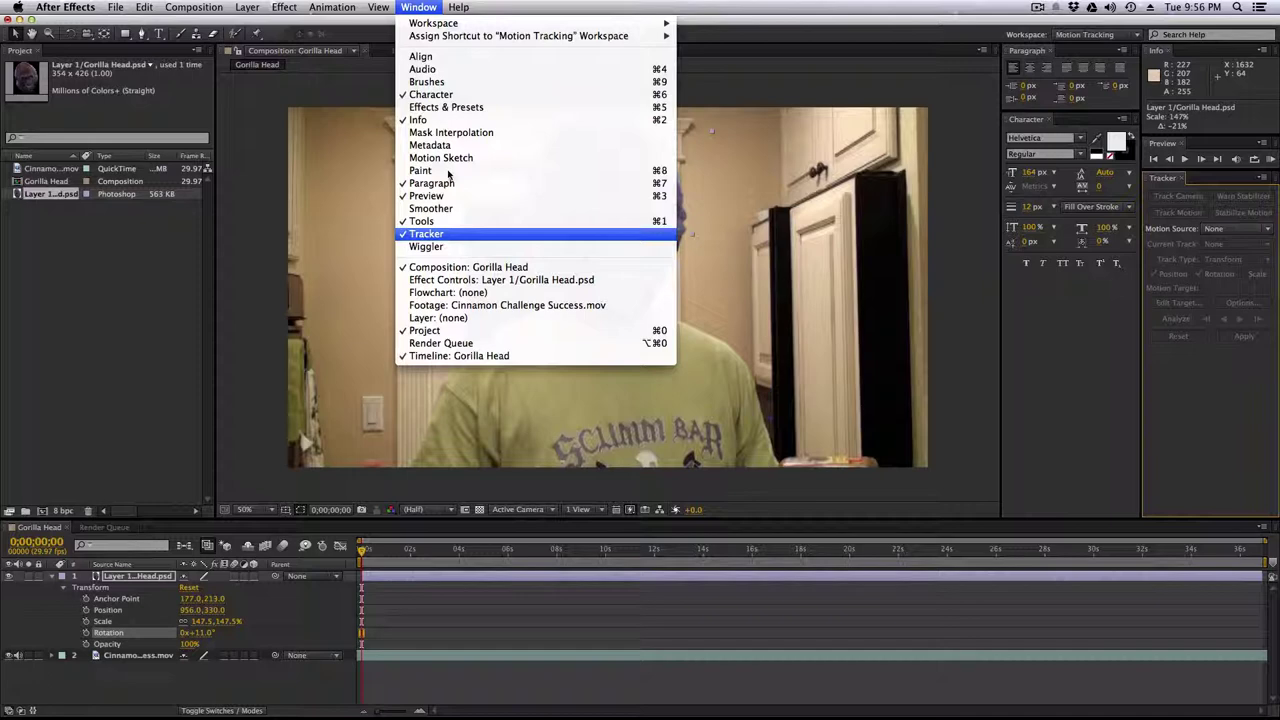
left_click(426, 233)
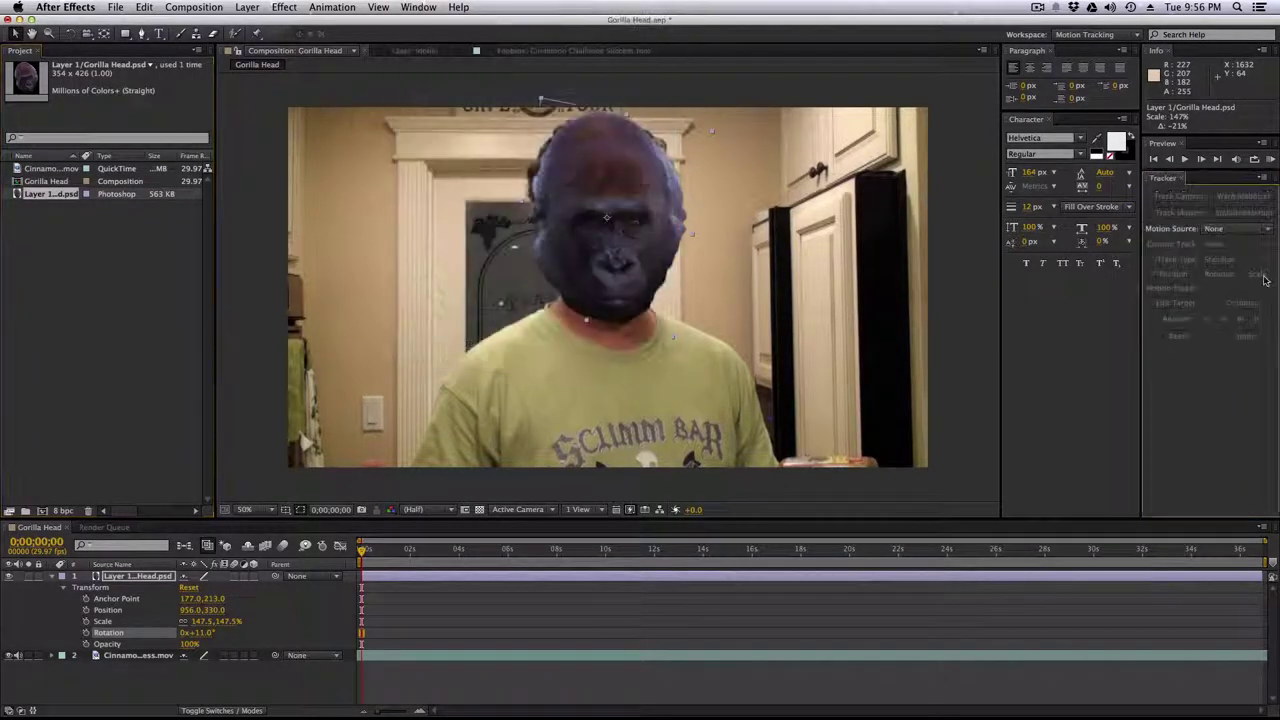
left_click(1241, 230)
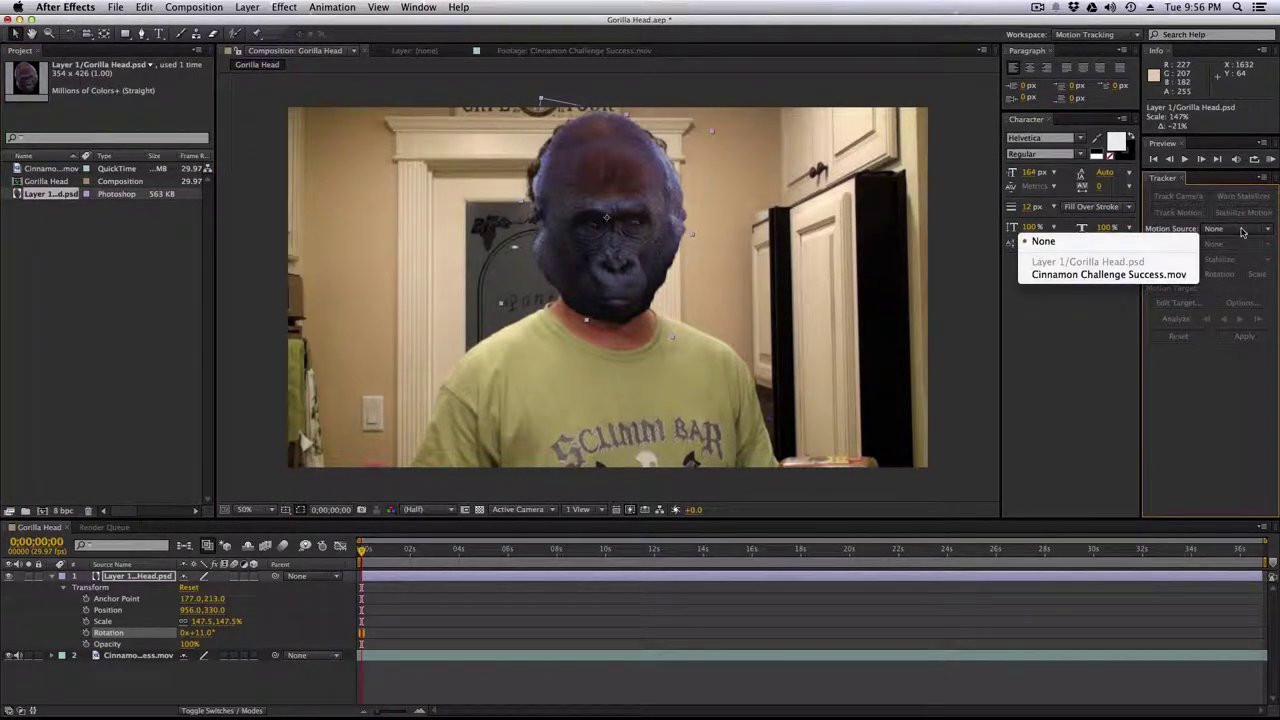
left_click(1120, 275)
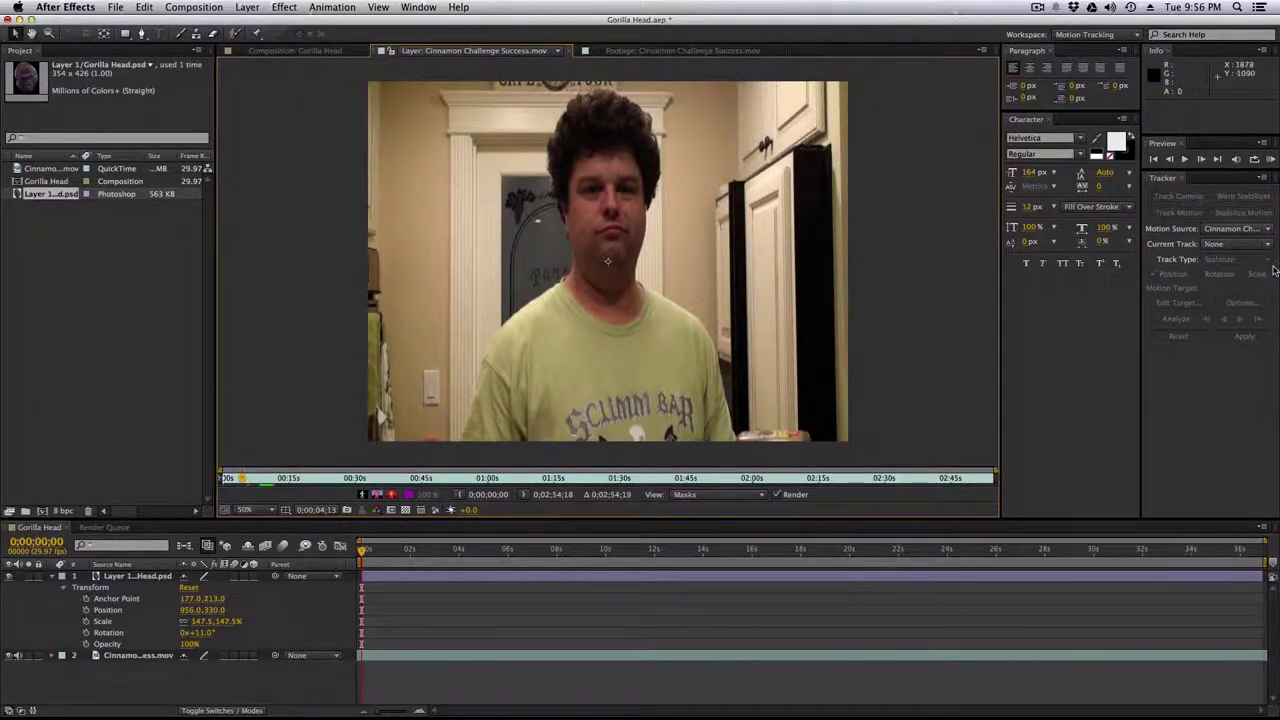
- Select the Cinnamon Challenge video layer and create a Track Motion tracker on it
left_click(1238, 259)
left_click(1238, 259)
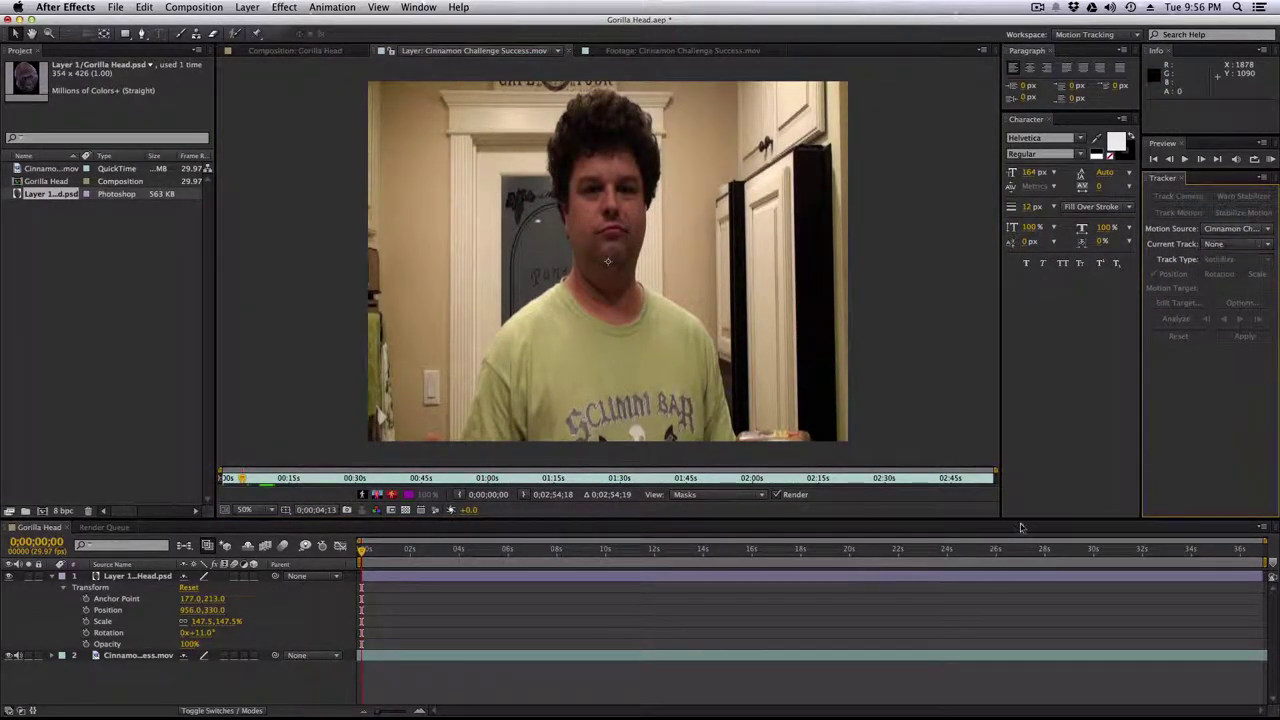
left_click(150, 656)
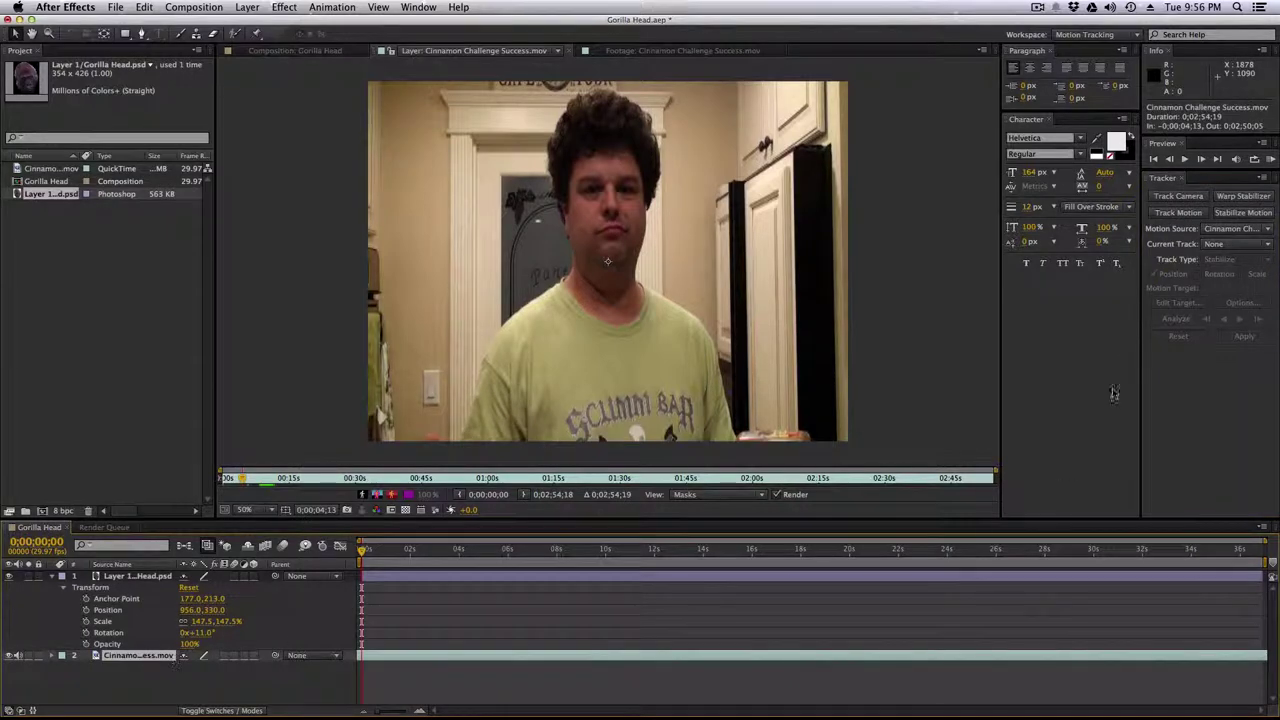
left_click(1180, 214)
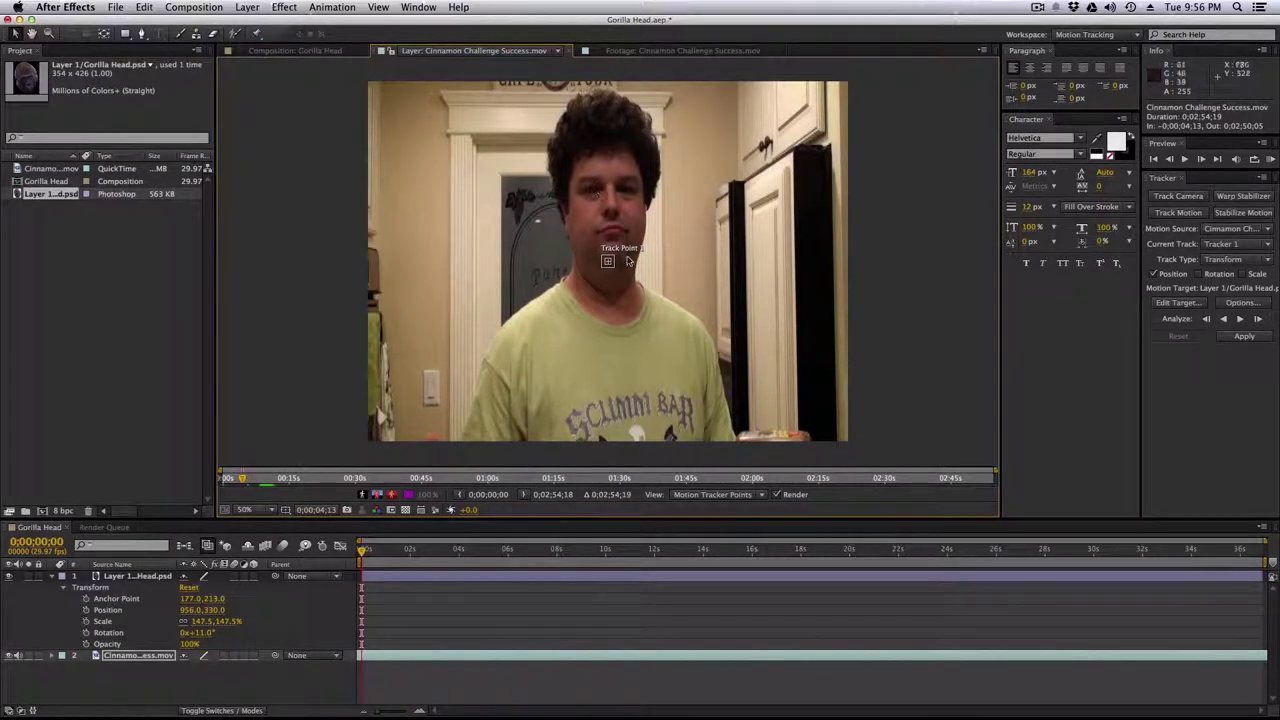
- Place Track Point 1 on one of the man's eyes, enable rotation tracking, and place Track Point 2 on his other eye
left_click(244, 510)
left_click(258, 628)
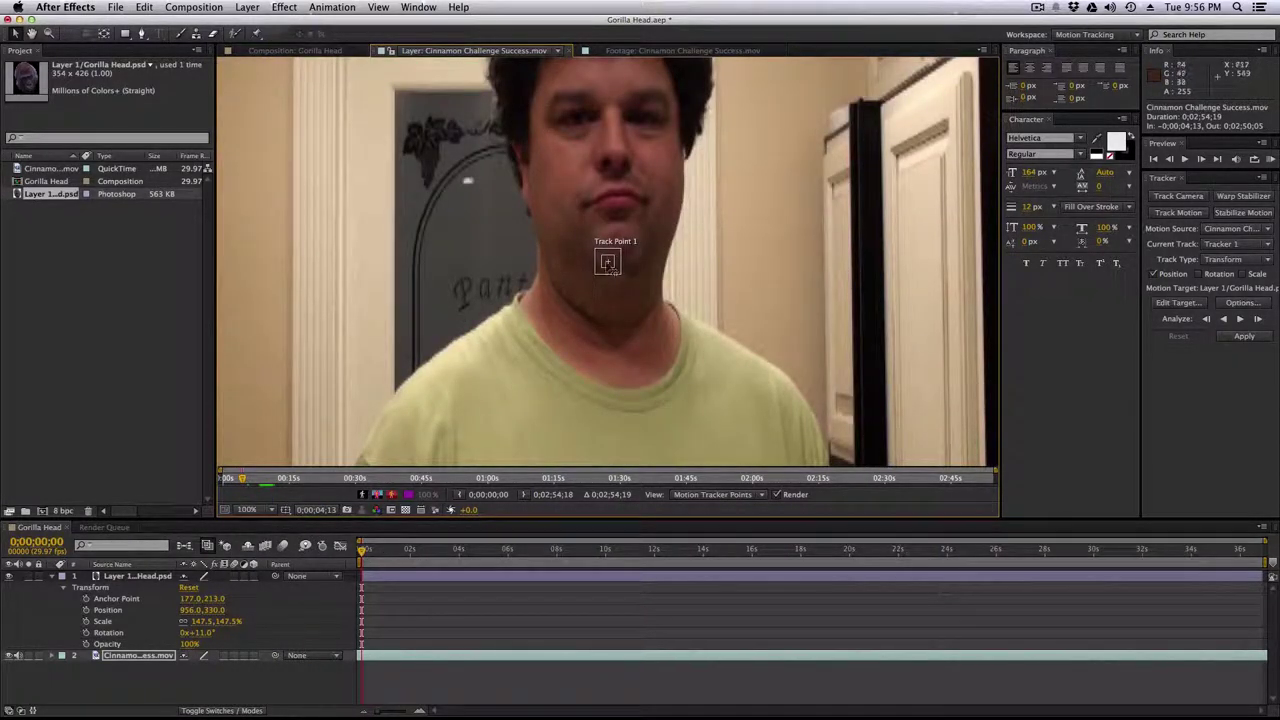
left_click_drag(611, 270, 577, 123)
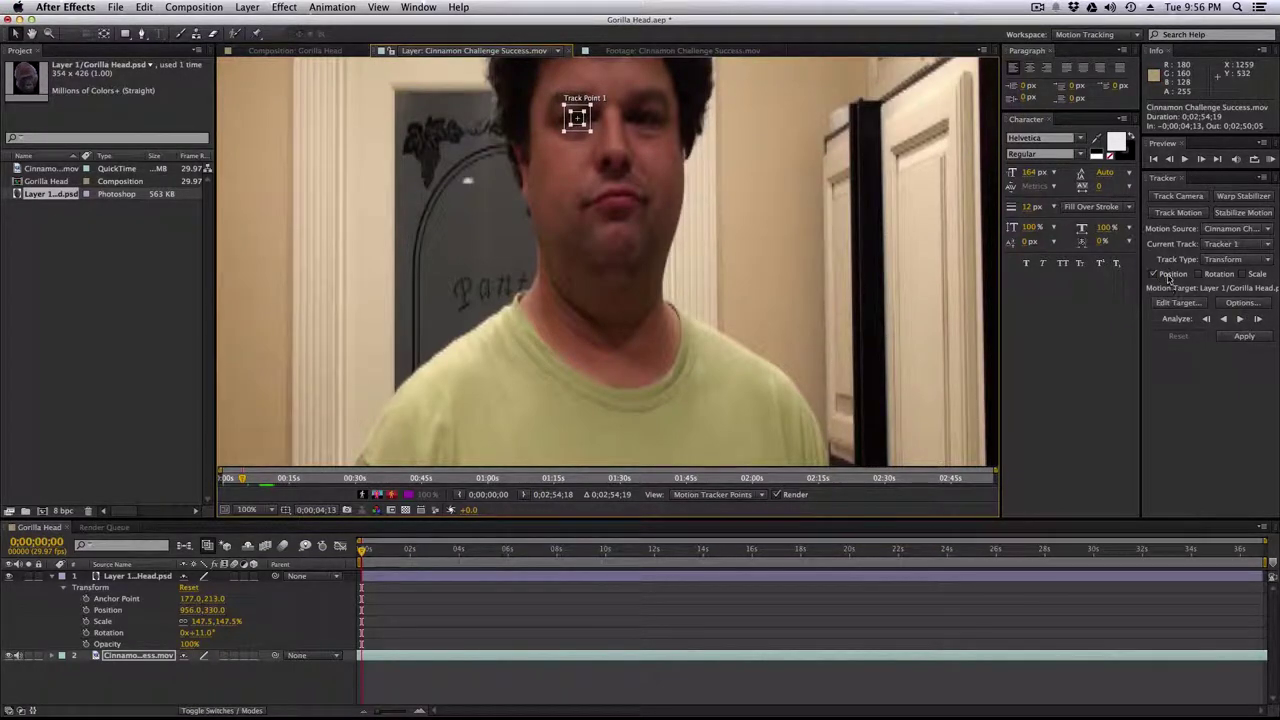
left_click(1199, 274)
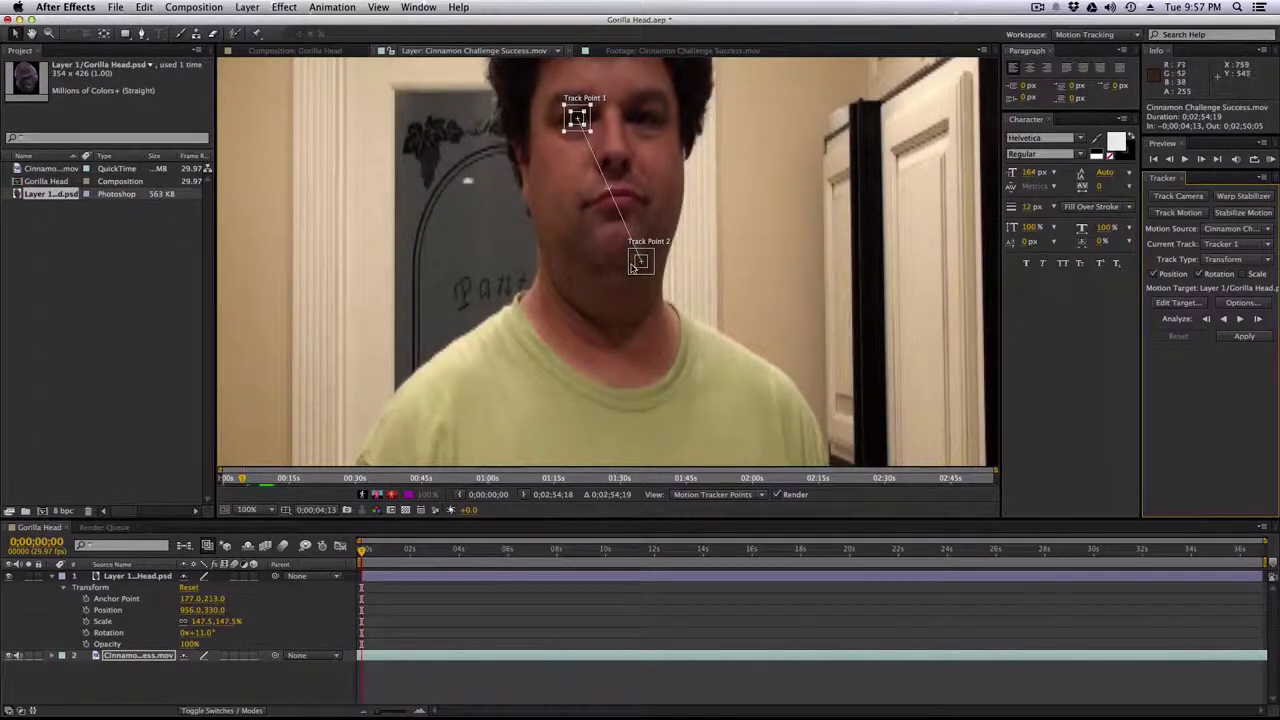
left_click_drag(640, 264, 640, 124)
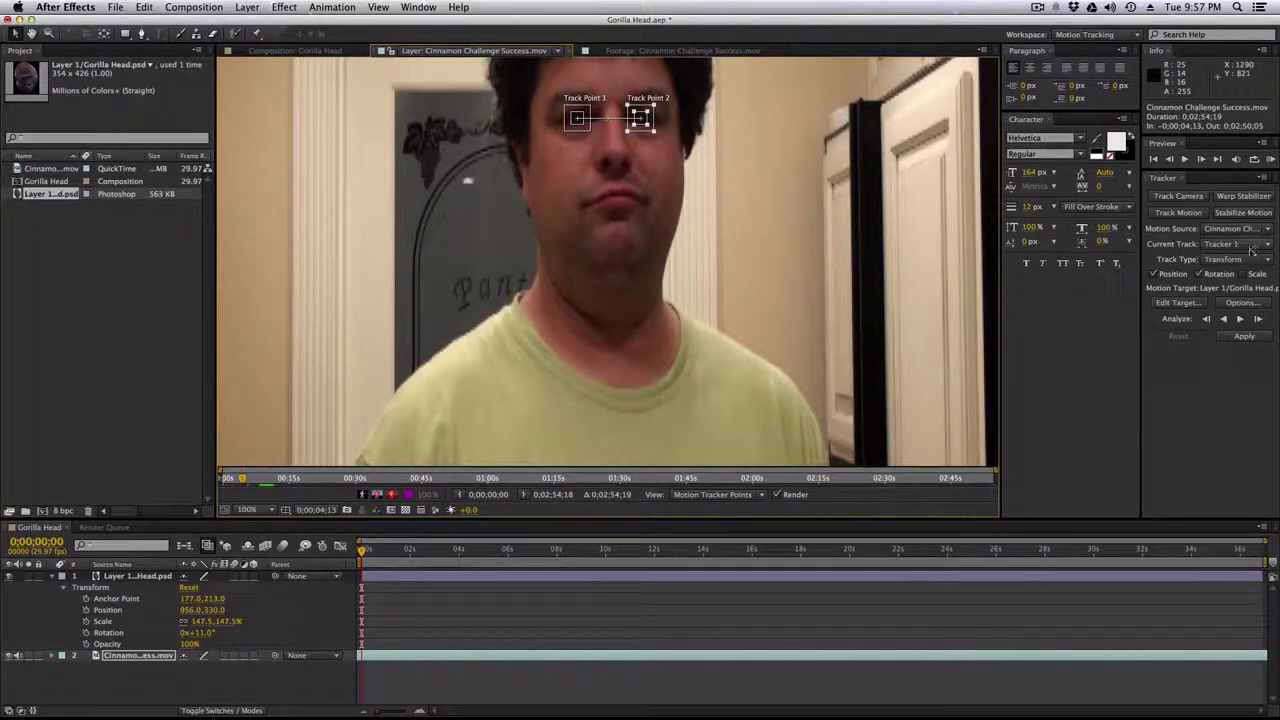
- Try analyzing the two-point track forward and stepping it back frame by frame, and reset the tracker
left_click(1240, 318)
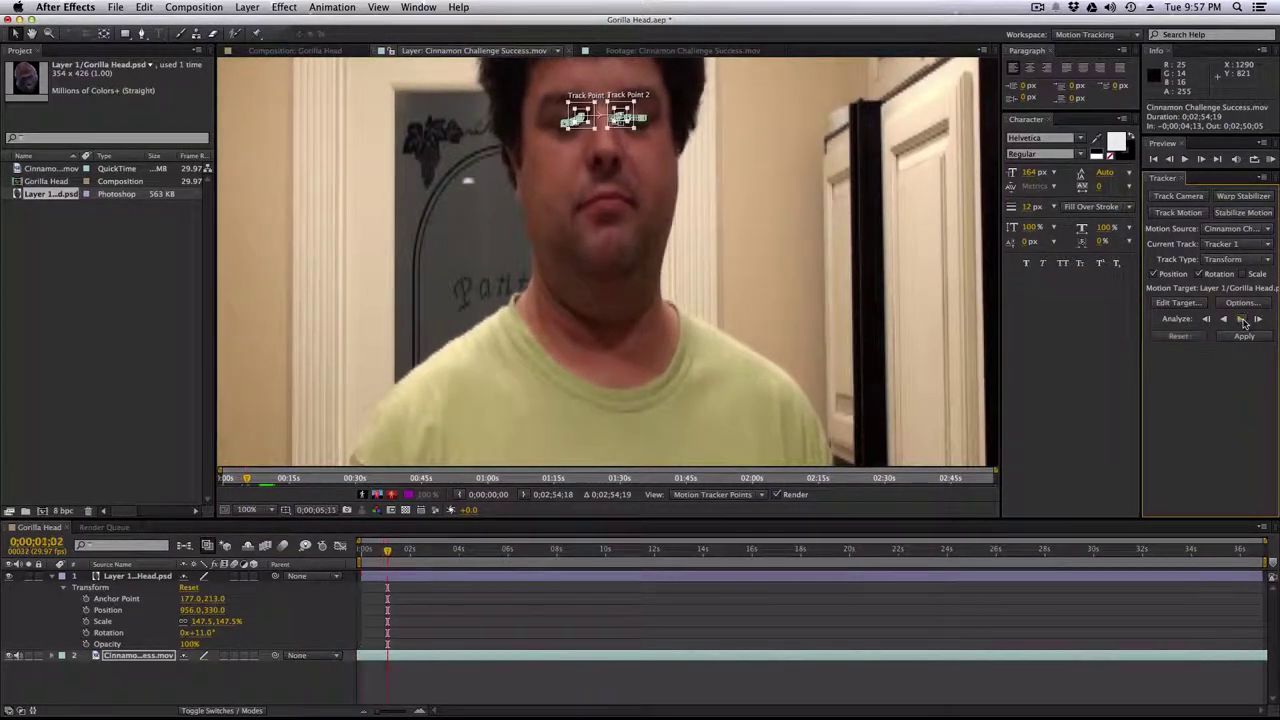
left_click(1242, 320)
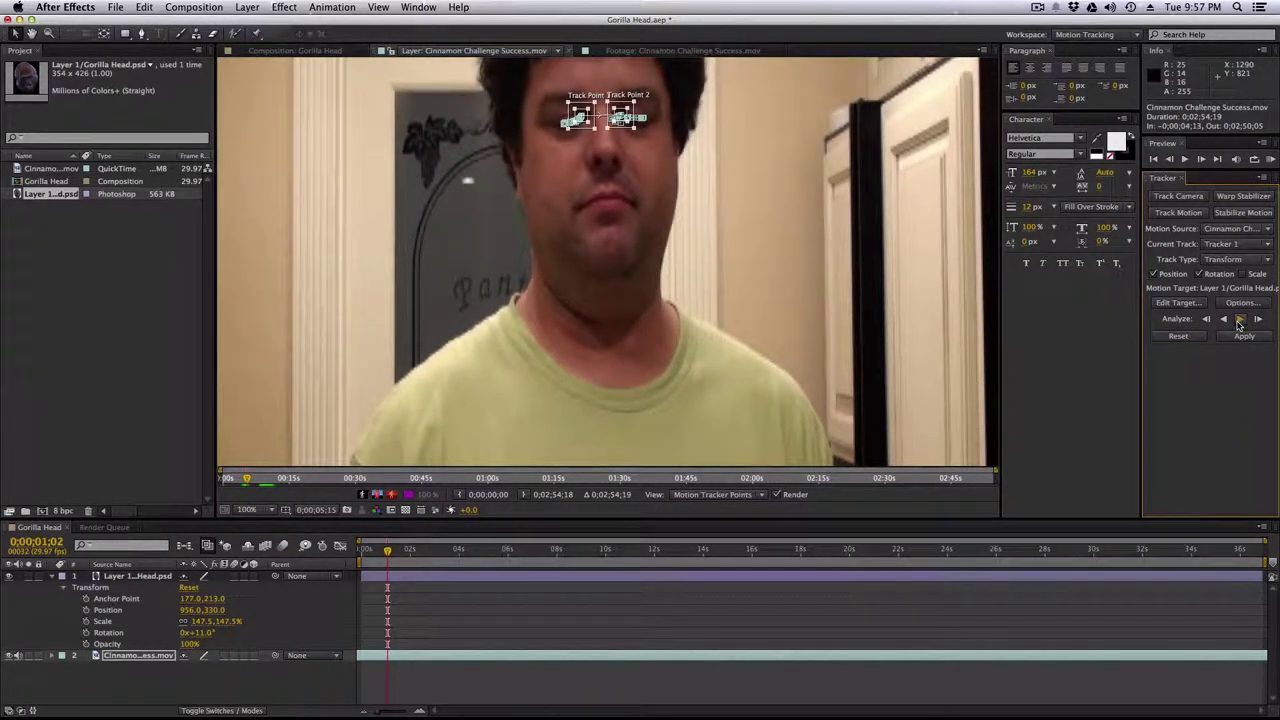
left_click(1206, 320)
left_click(1206, 320)
left_click(1206, 320)
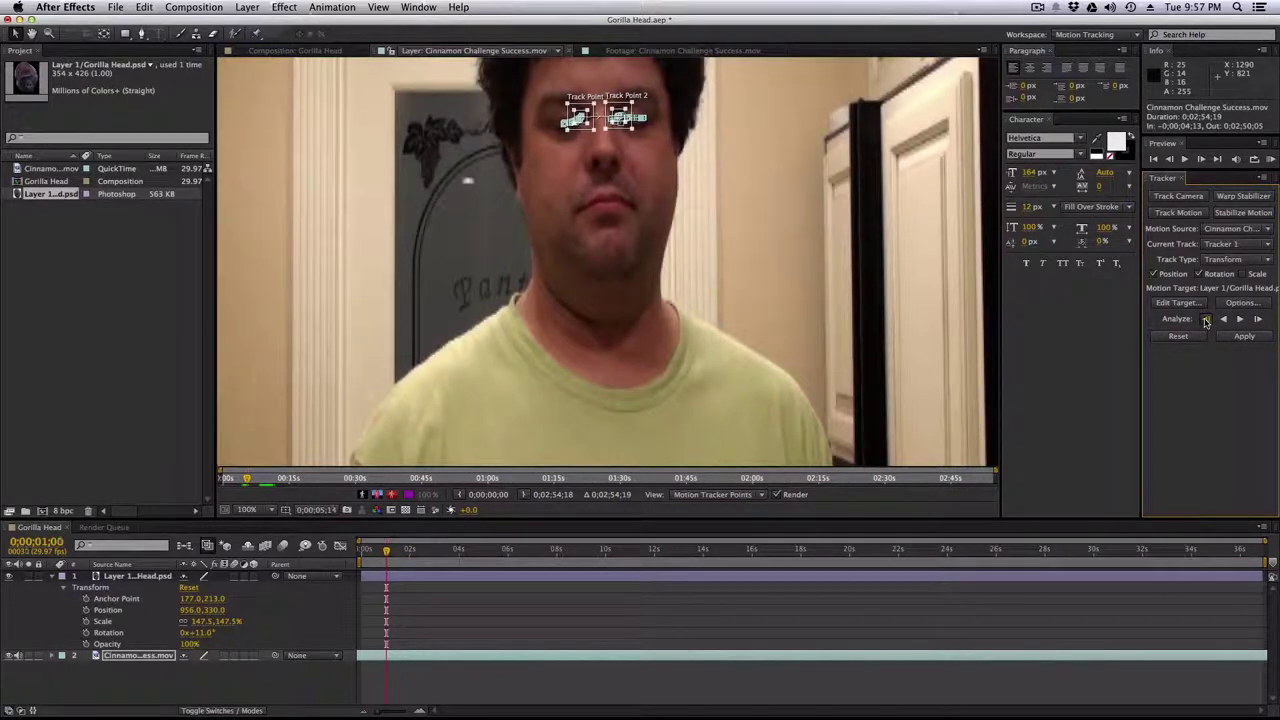
left_click(1206, 320)
left_click(1206, 320)
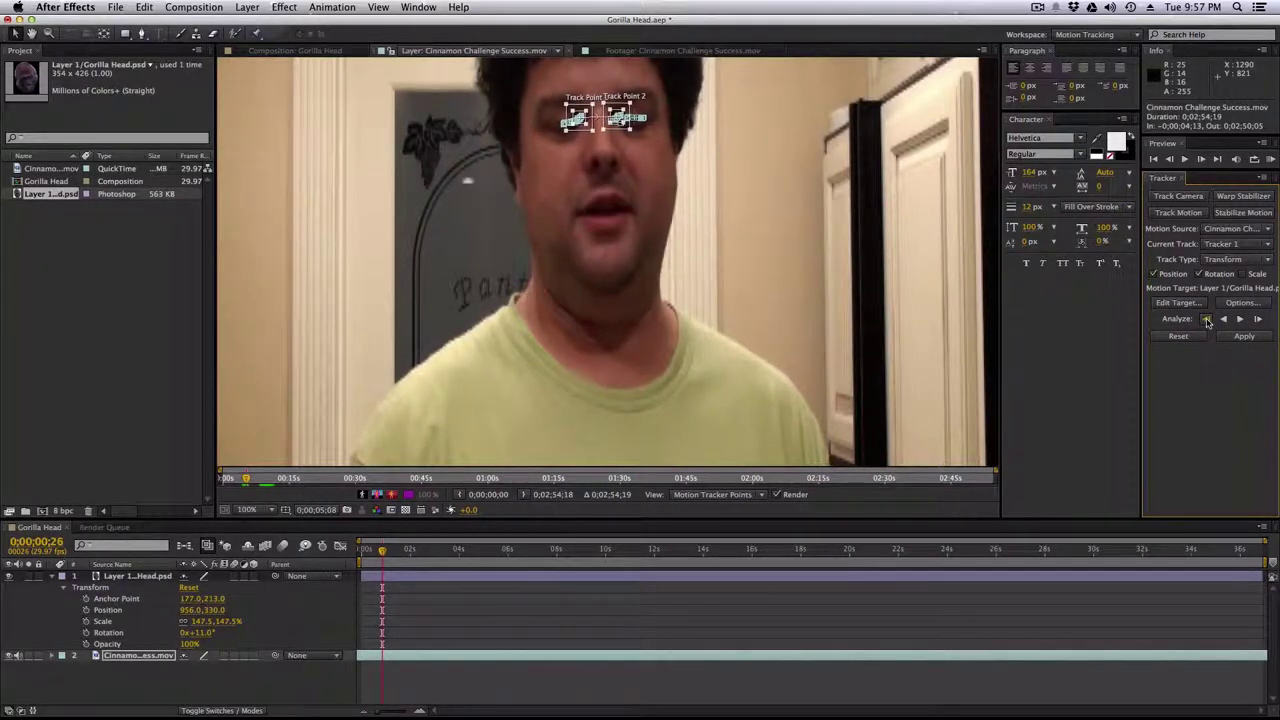
left_click(1206, 320)
left_click(1206, 320)
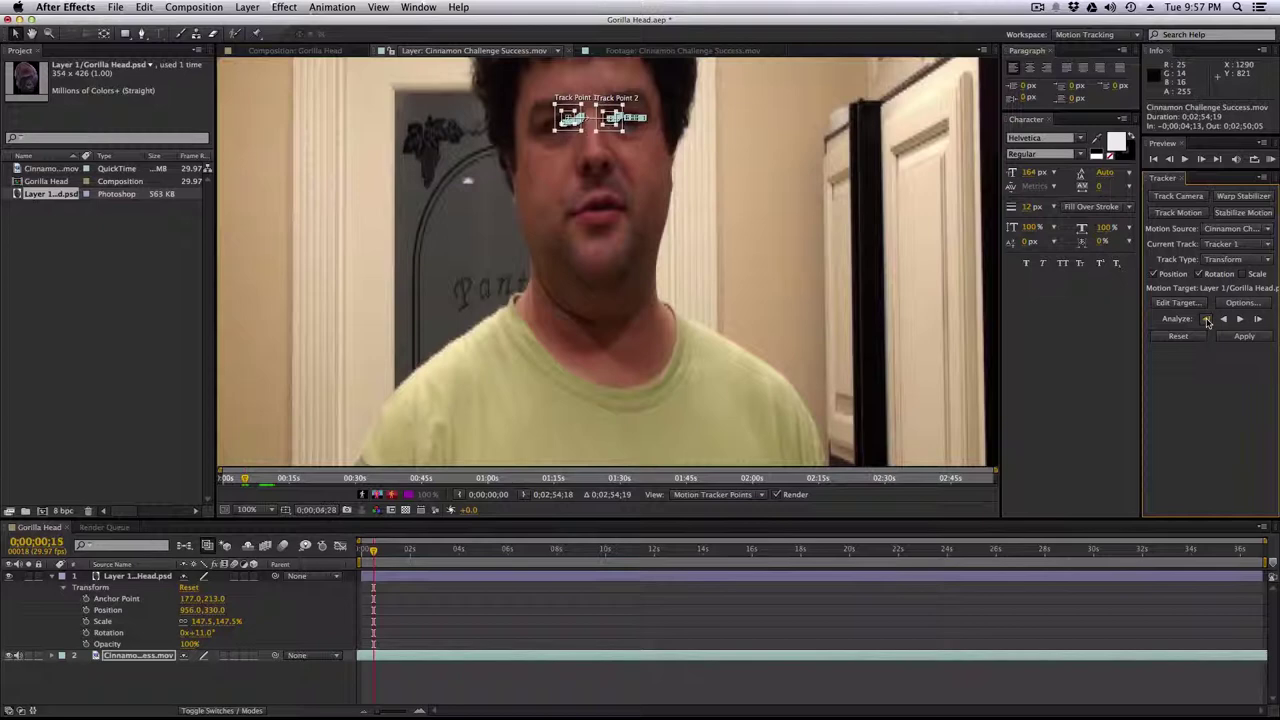
left_click(1206, 320)
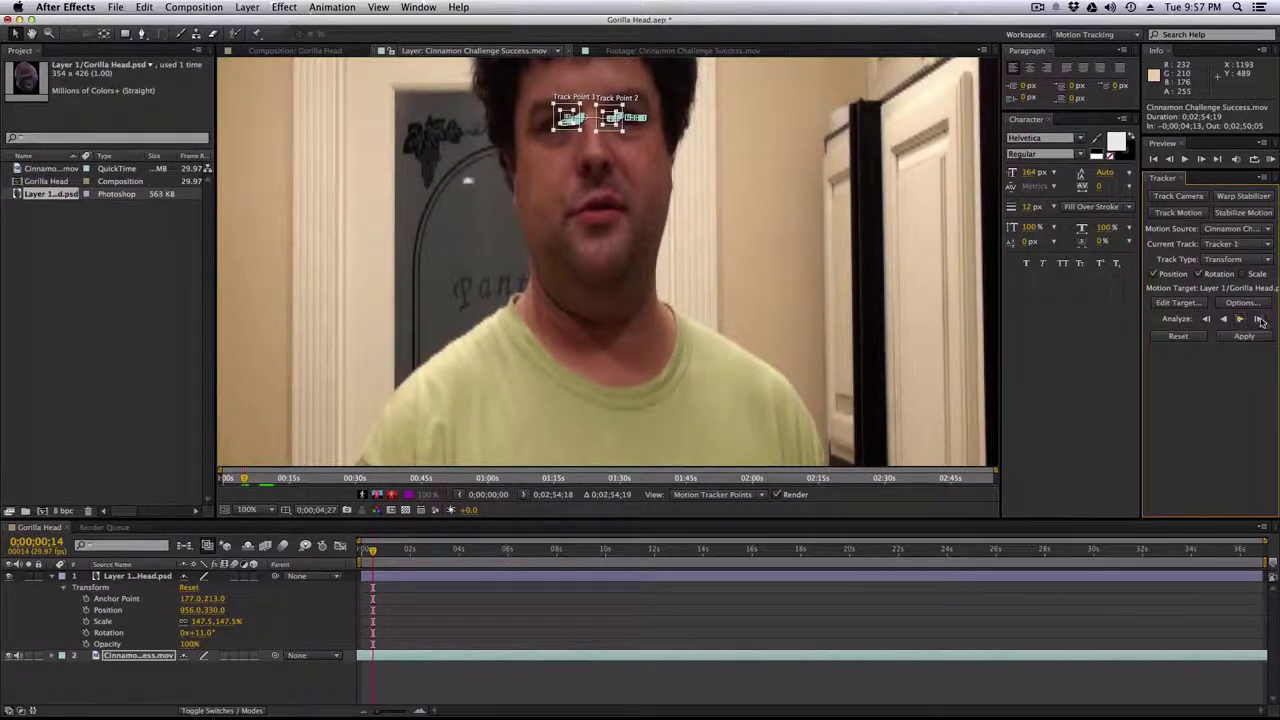
left_click(1207, 320)
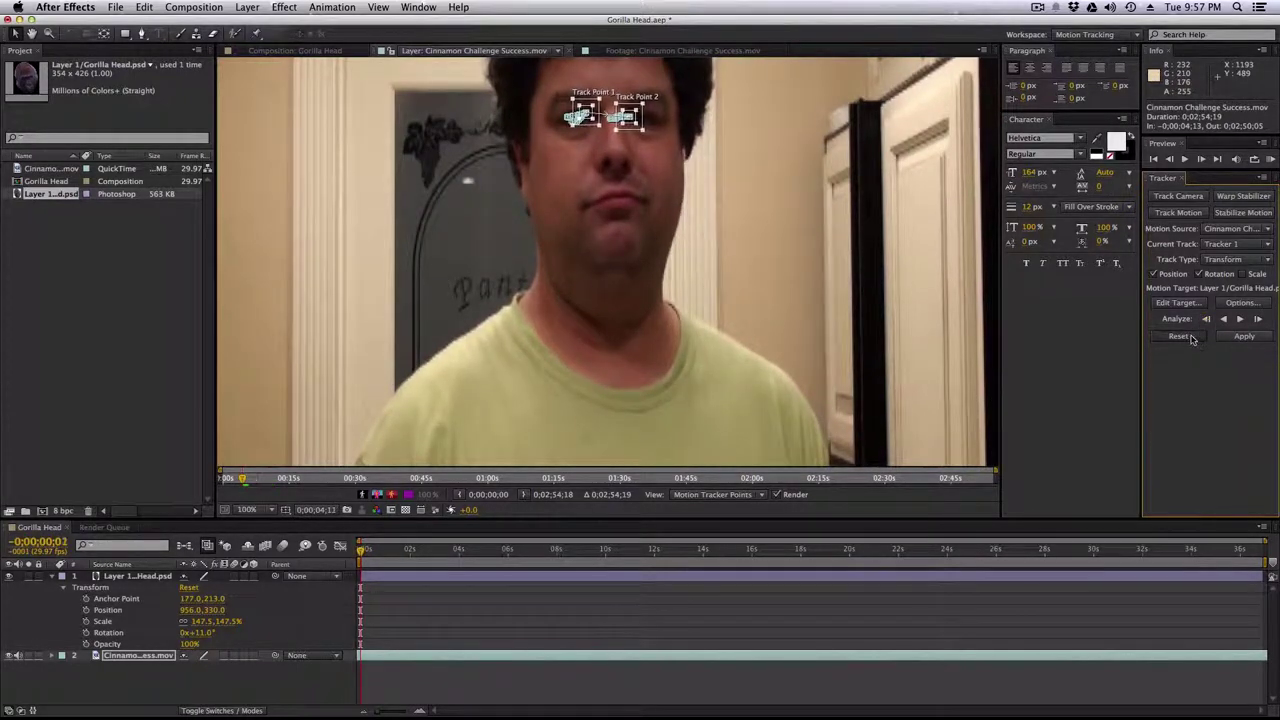
left_click(1188, 337)
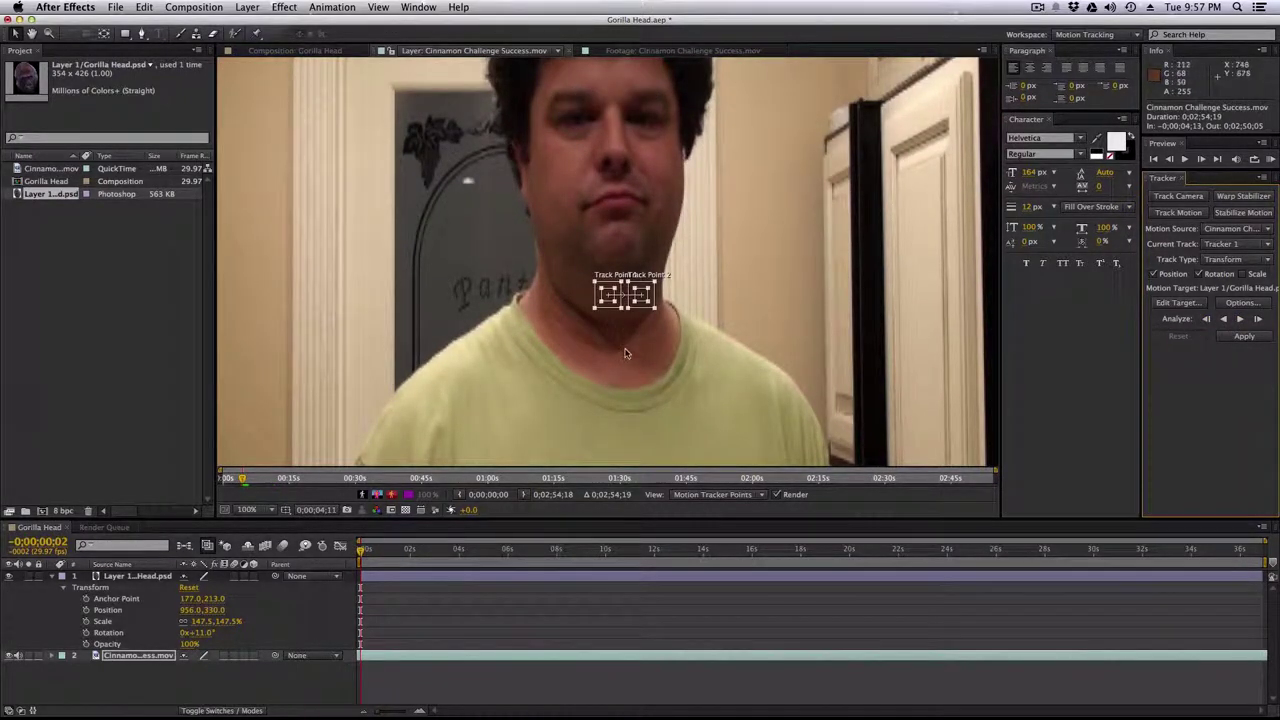
- Place Track Points 1 and 2 back on the man's eyes and analyze the motion forward
left_click_drag(614, 304, 577, 119)
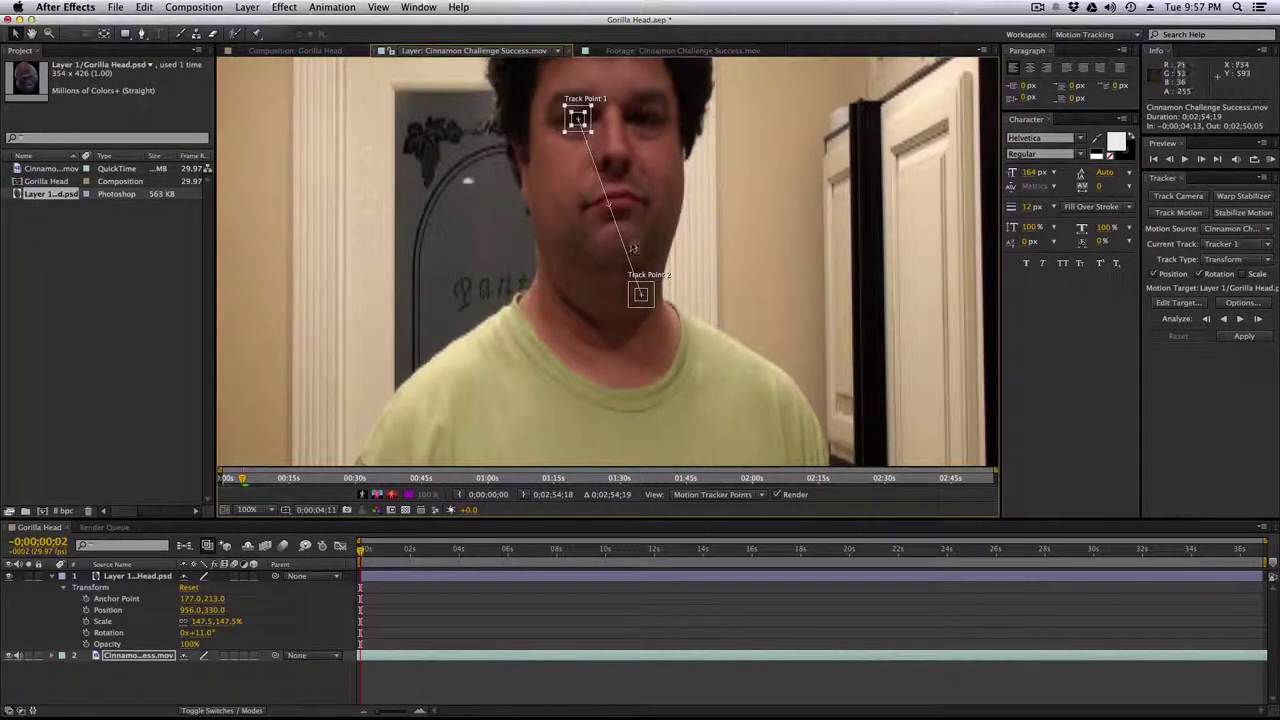
left_click_drag(640, 296, 642, 120)
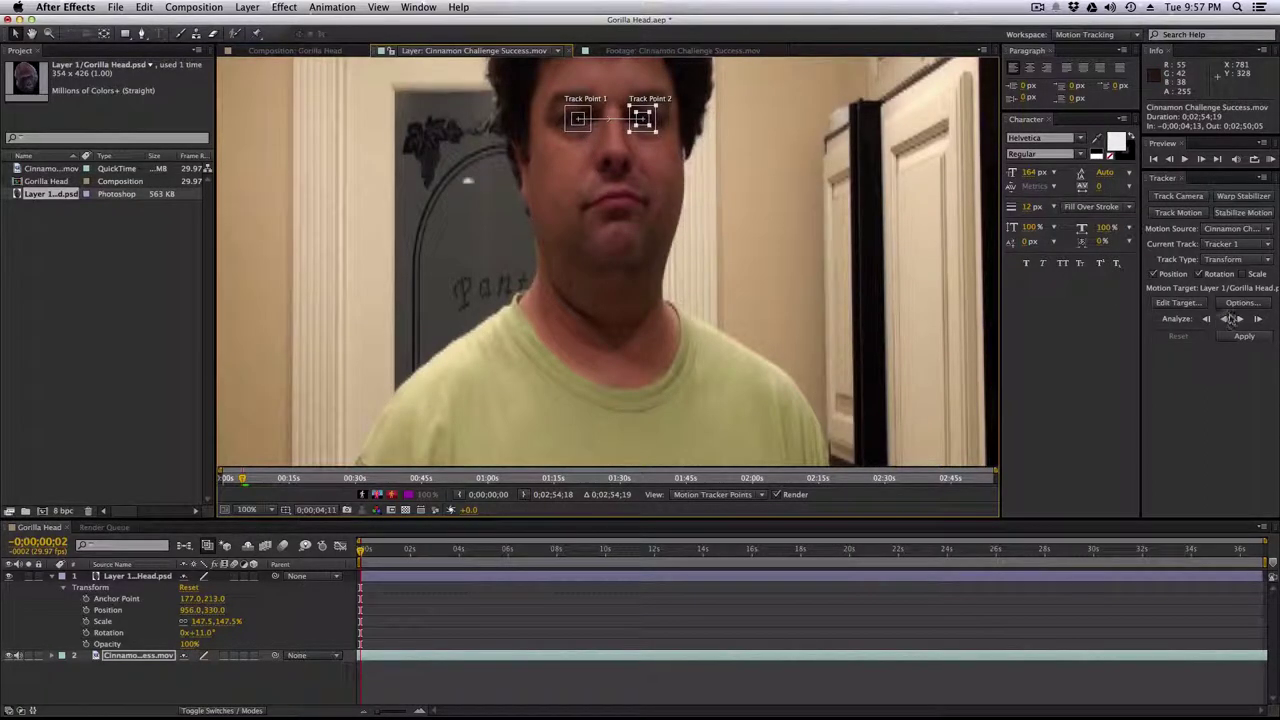
left_click(1237, 318)
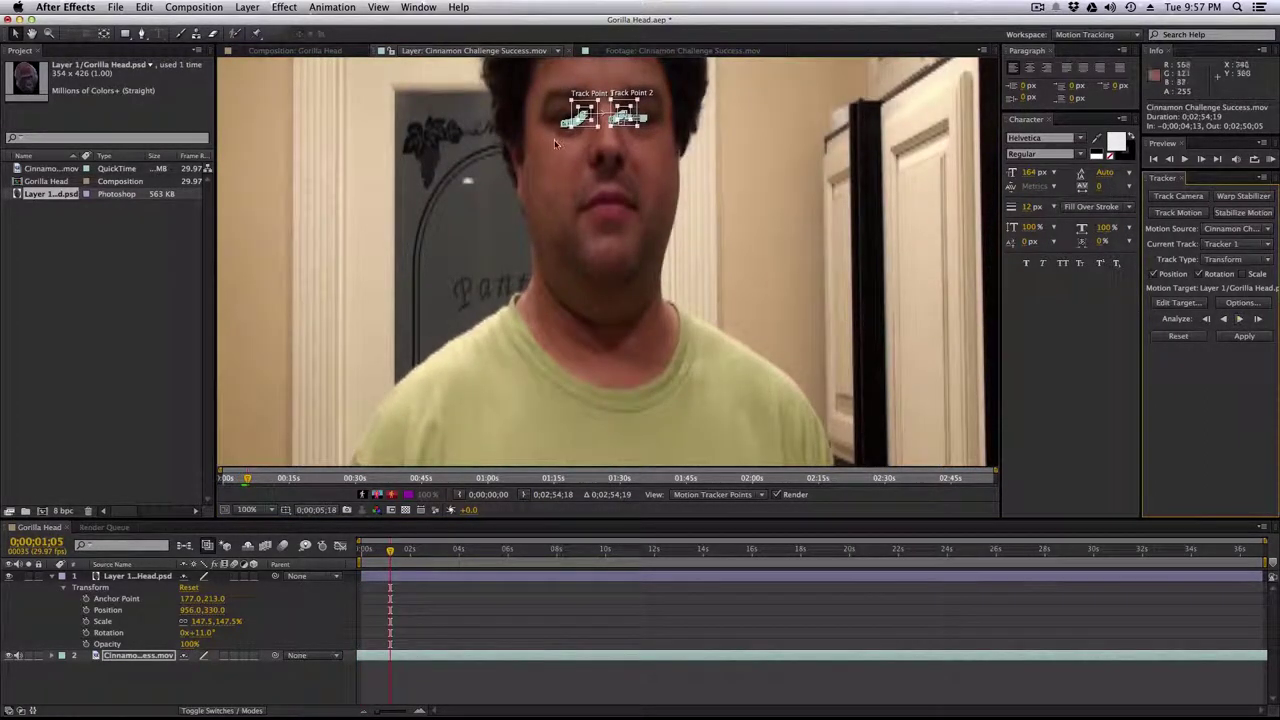
- Go back to 0;00;00;16, realign both track points with the man's eyes, and analyze forward from there
left_click(390, 549)
left_click_drag(390, 549, 376, 553)
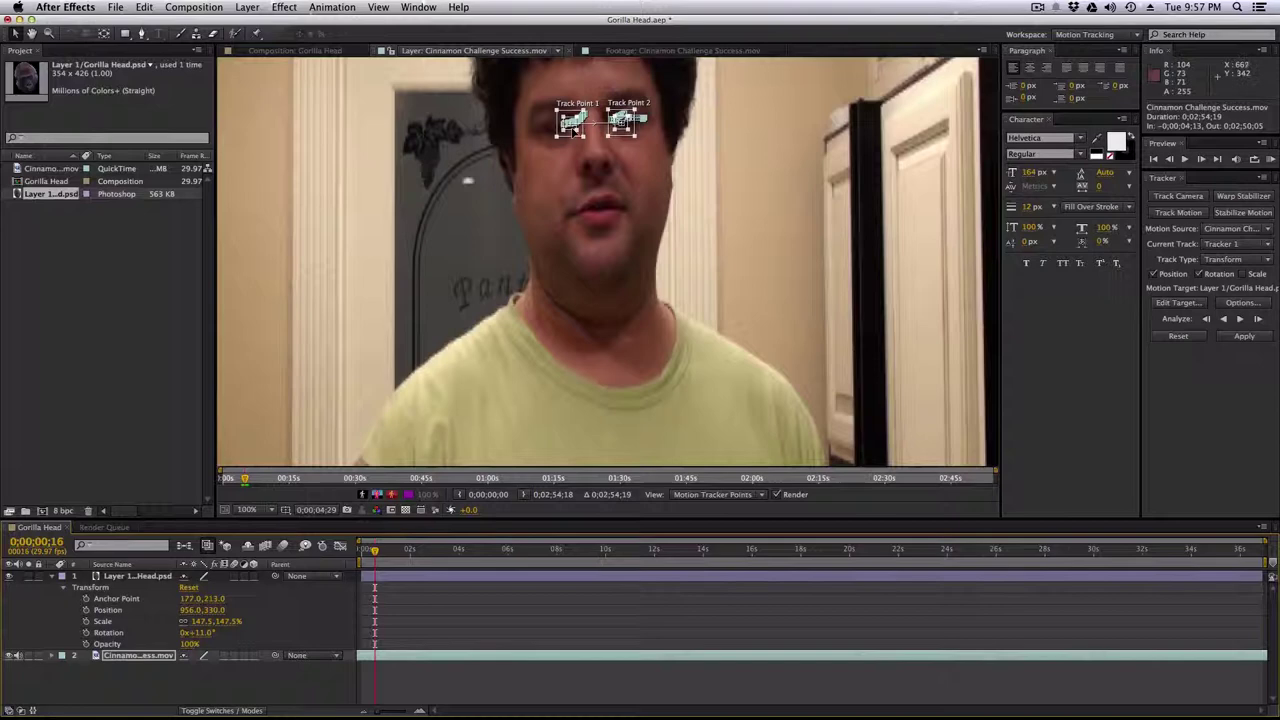
left_click_drag(574, 128, 560, 145)
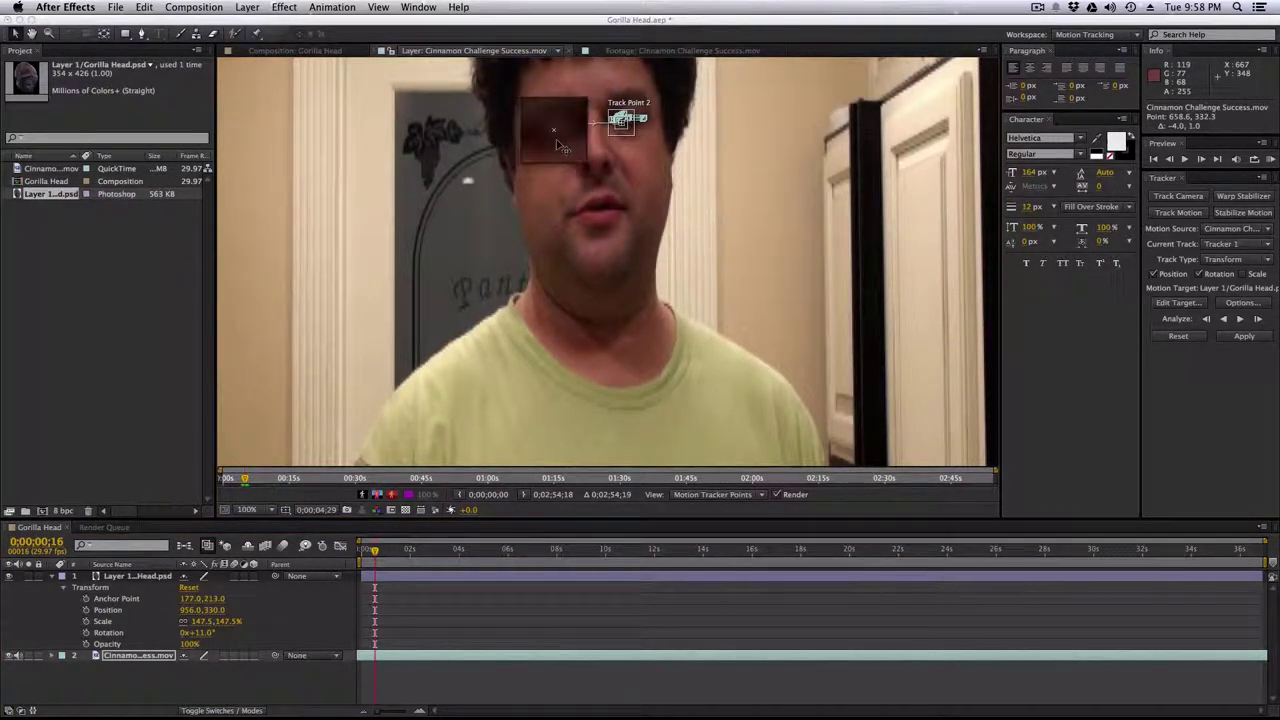
left_click_drag(620, 120, 631, 137)
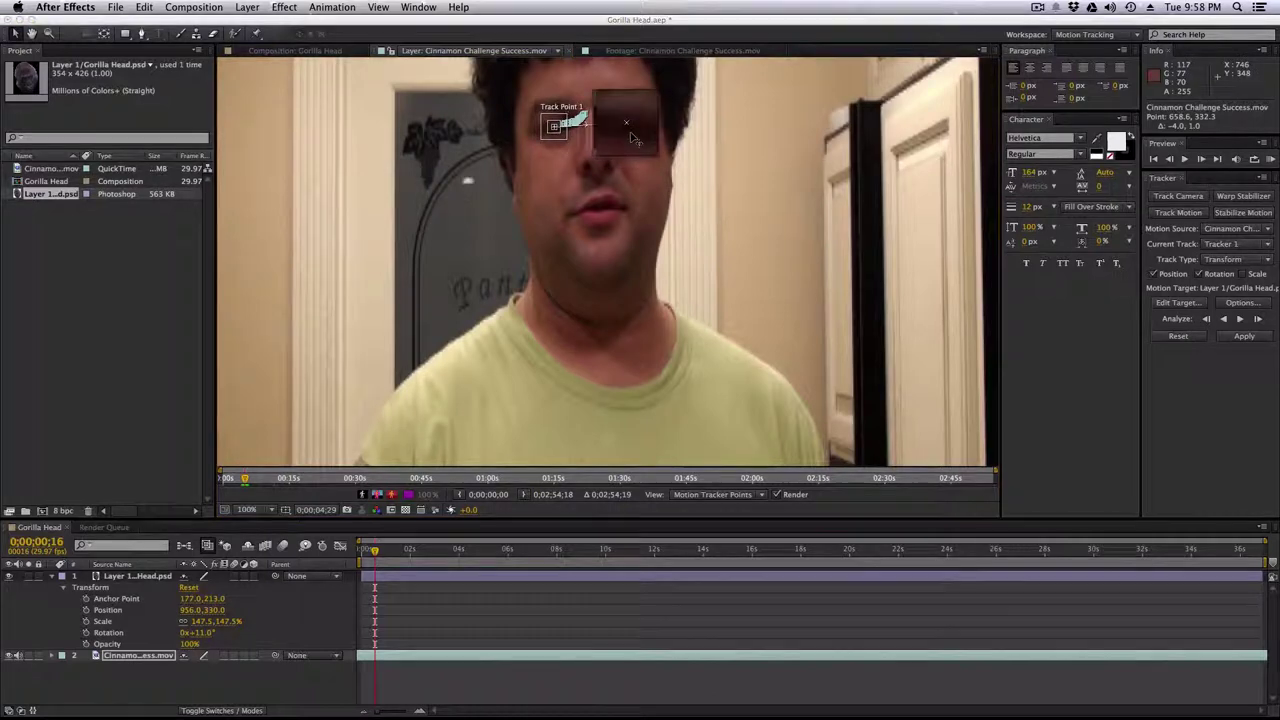
left_click_drag(632, 137, 631, 136)
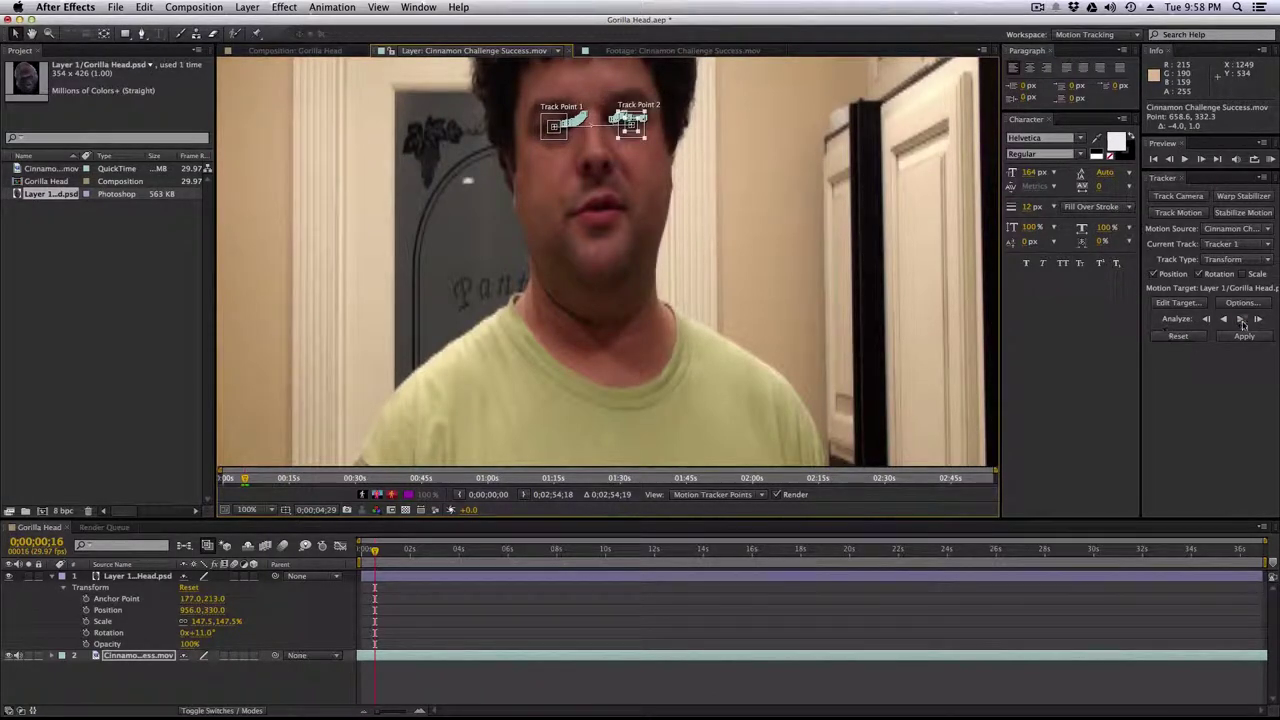
left_click(1241, 319)
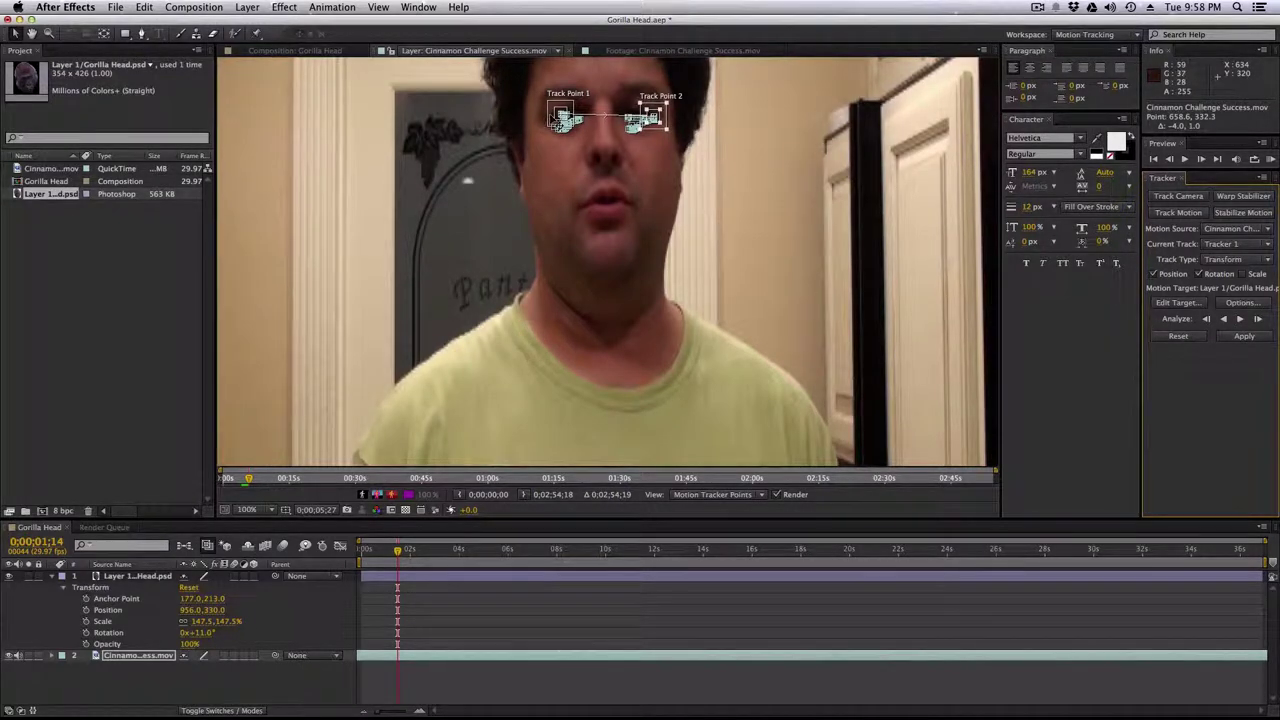
- Correct both drifted track points at 0;00;01;14 so they sit on the man's eyes, and continue the forward analysis
left_click_drag(561, 118, 569, 119)
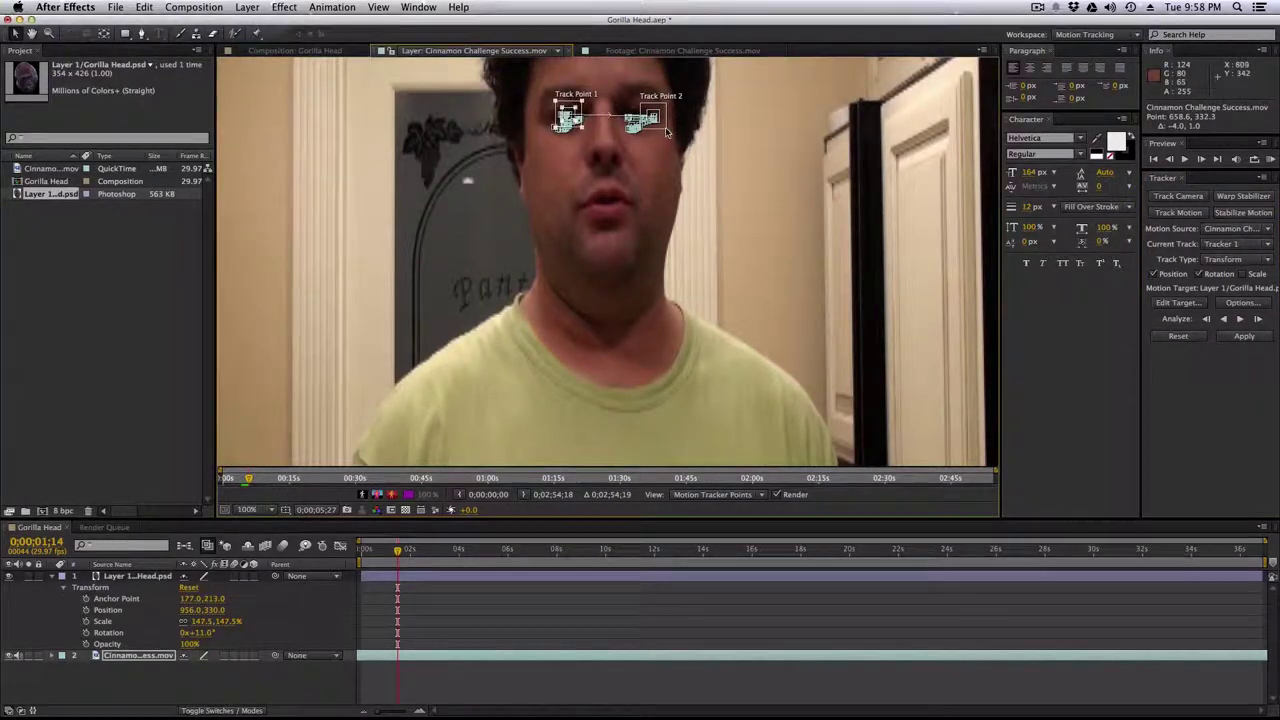
left_click_drag(659, 127, 652, 129)
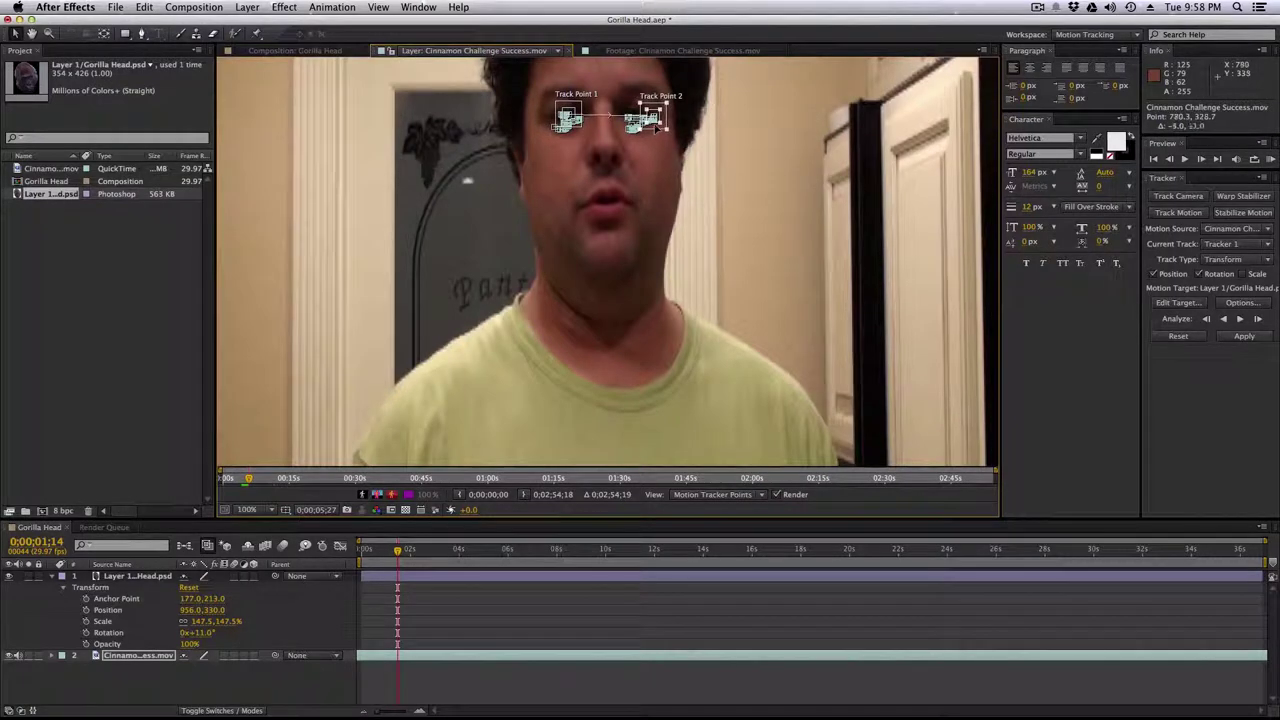
left_click_drag(656, 127, 639, 118)
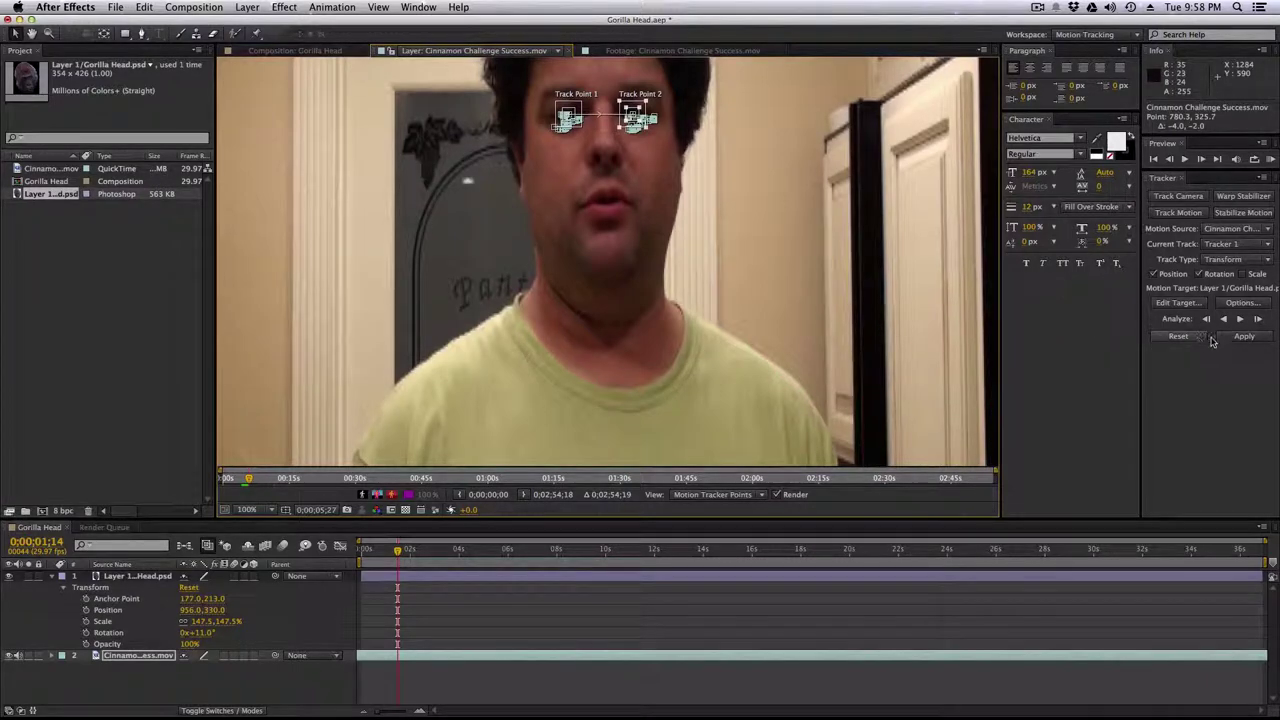
left_click(1240, 318)
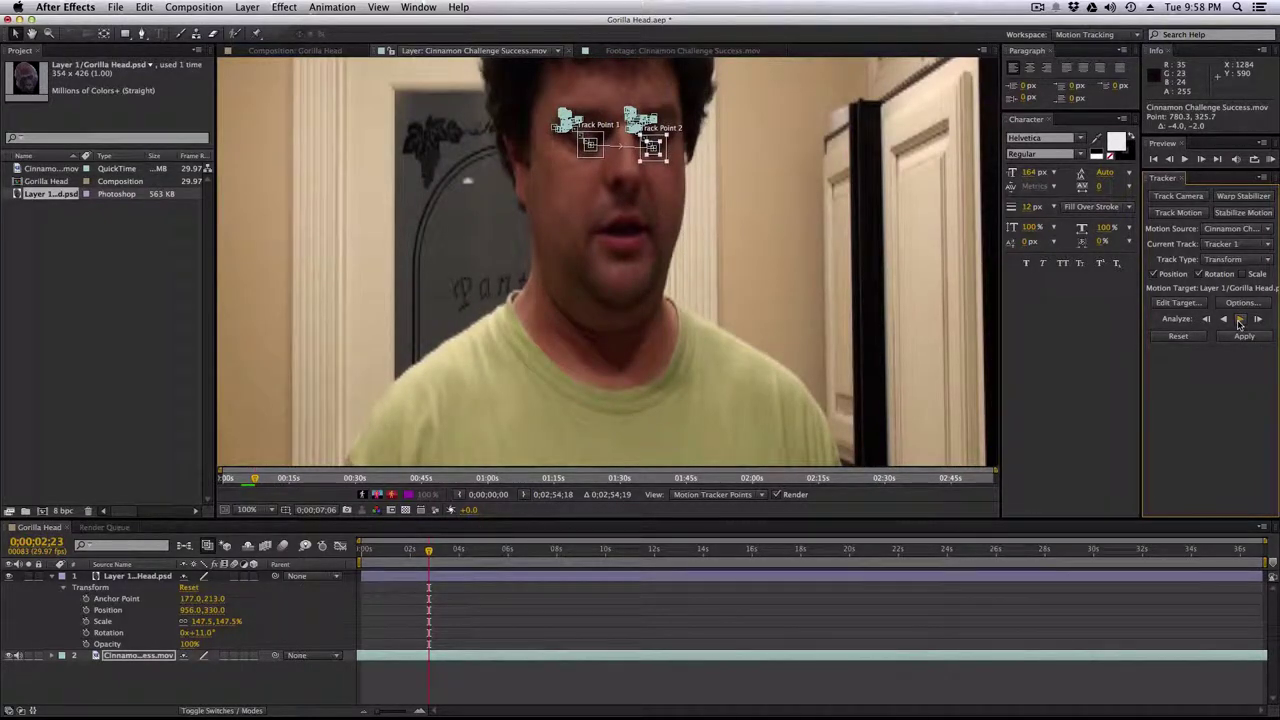
- Switch to Chrome and scrub the example video in the Quora question to 0:14 to examine its head replacement
key("super+Tab")
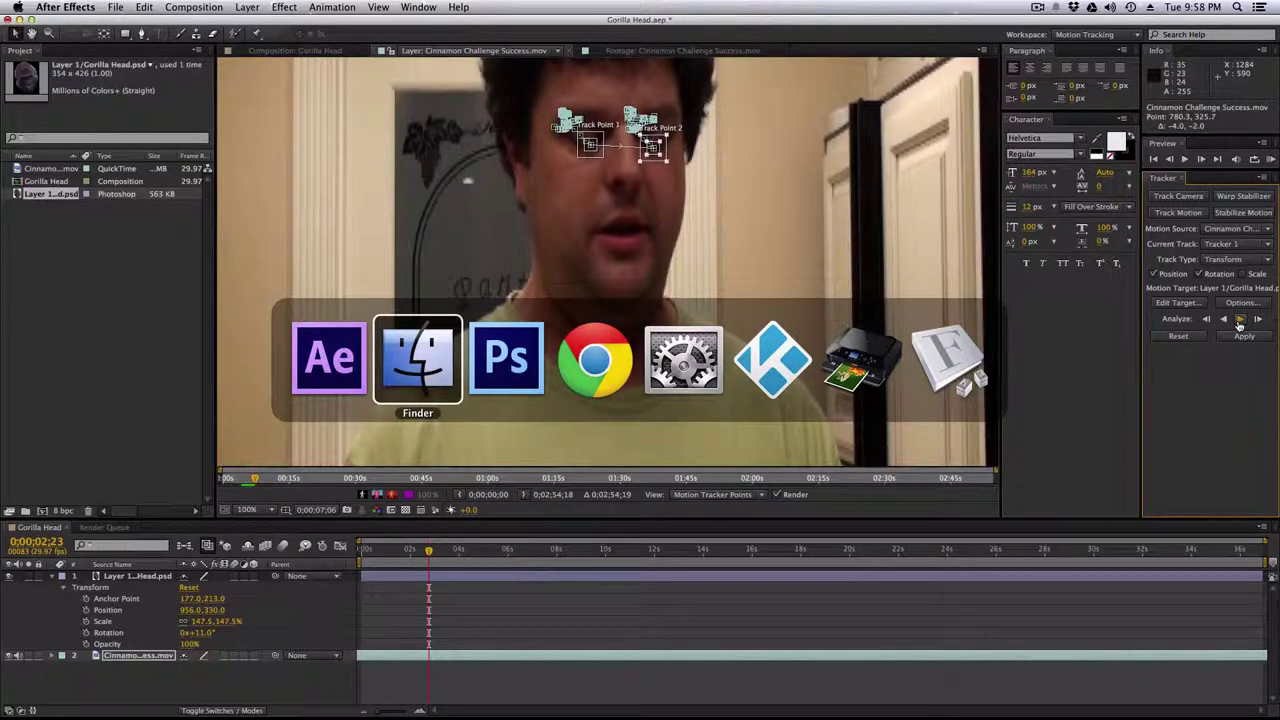
key("super+Tab")
key("super+Tab")
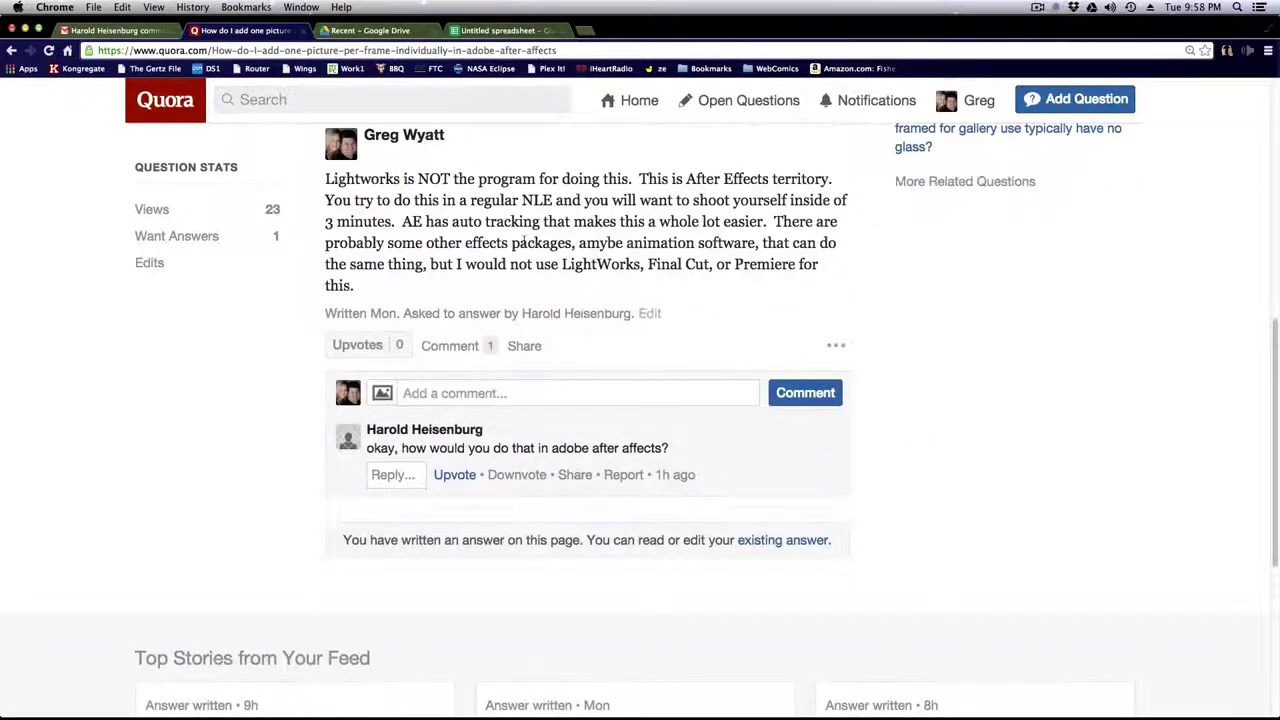
scroll(521, 243, "up", 10)
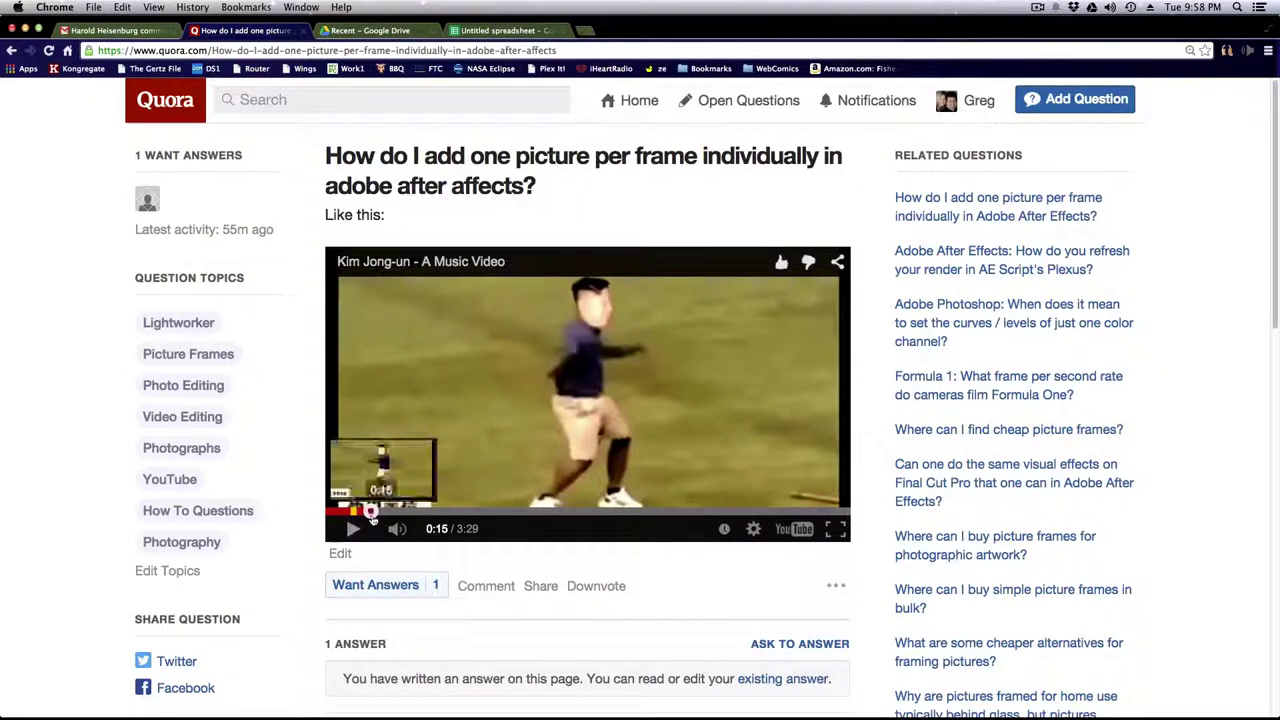
mouse_move(368, 513)
left_mouse_down()
mouse_move(357, 512)
mouse_move(403, 513)
mouse_move(367, 513)
left_mouse_up()
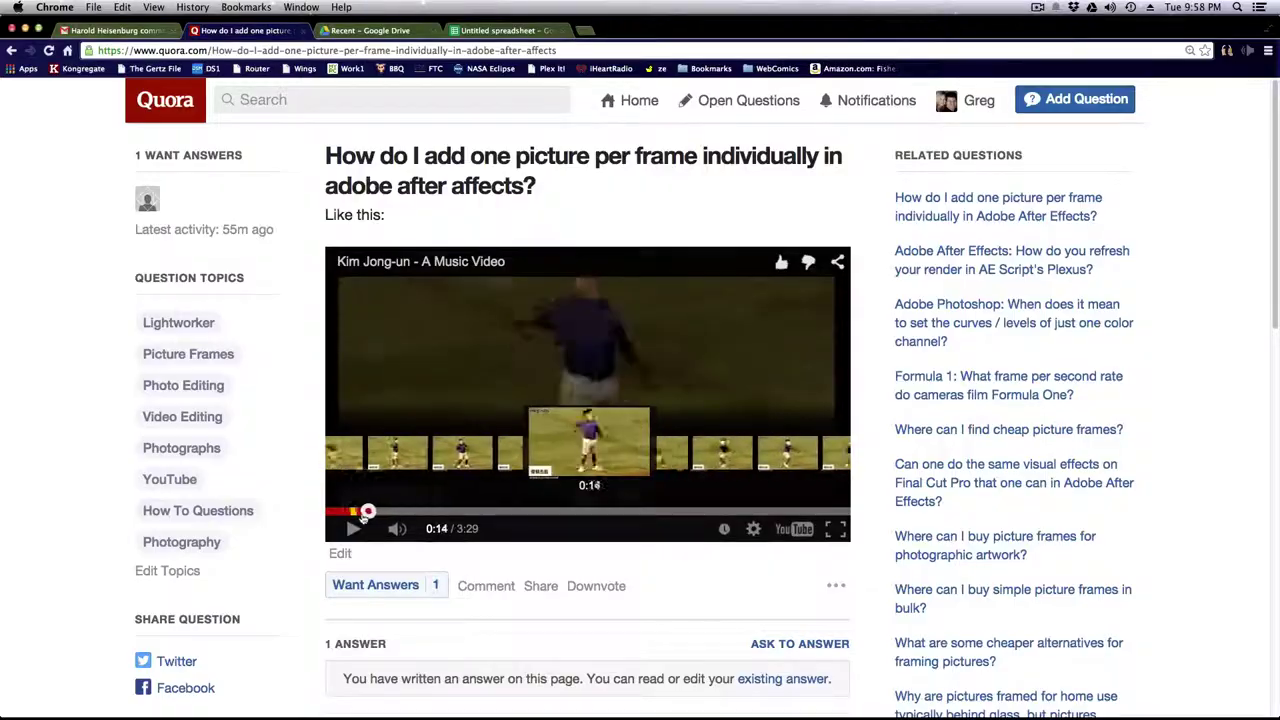
left_click_drag(367, 513, 367, 513)
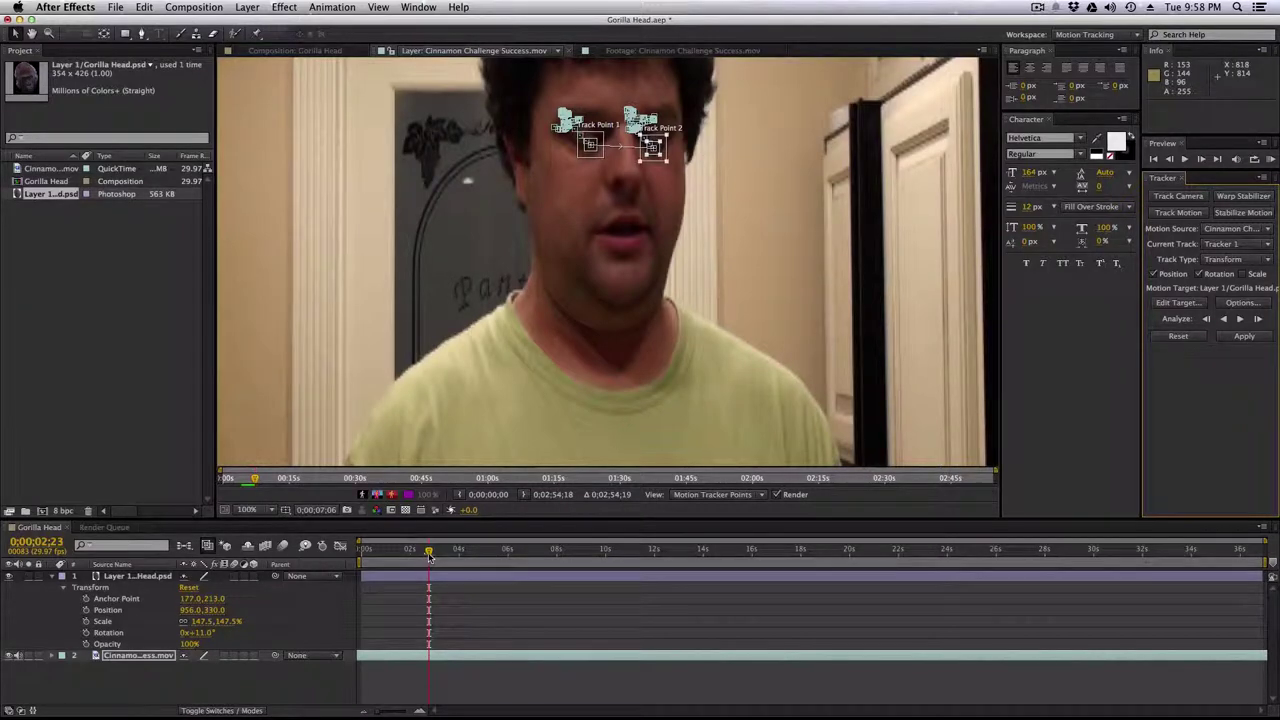
- Return to the first frame of the After Effects composition and apply the tracked position and rotation to the gorilla head layer
left_click_drag(428, 556, 362, 556)
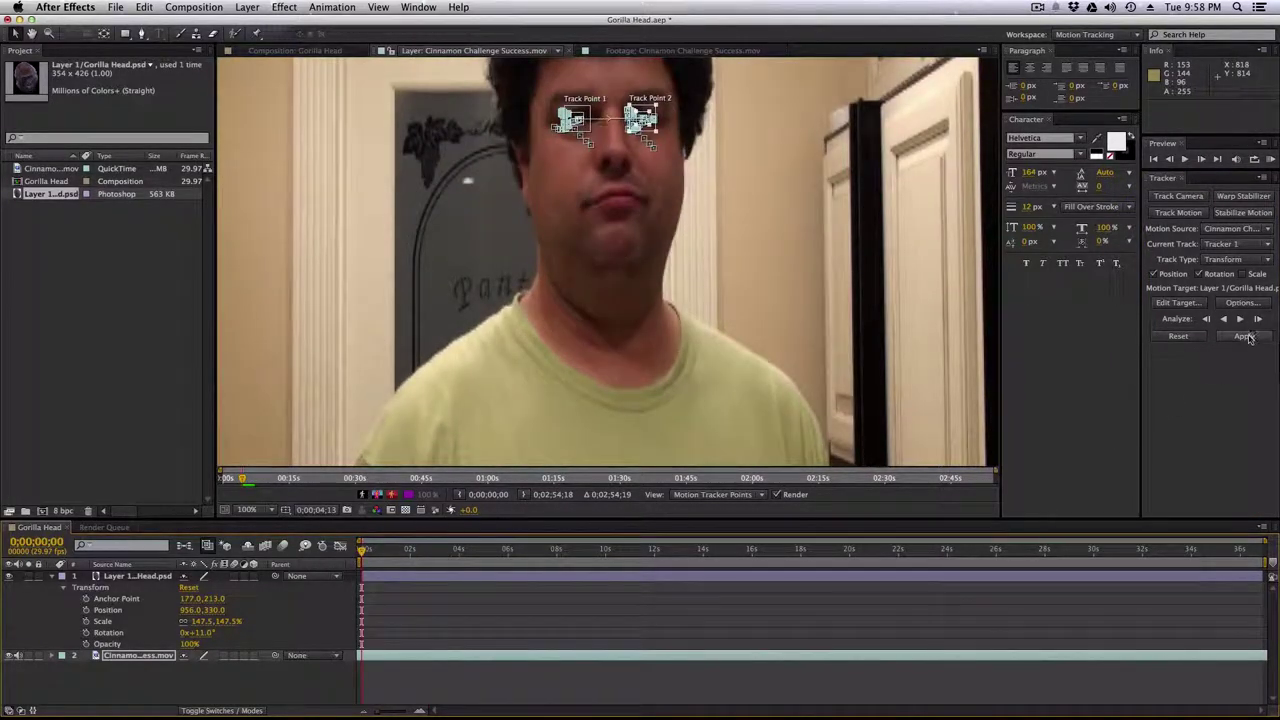
left_click(1244, 336)
left_click(690, 387)
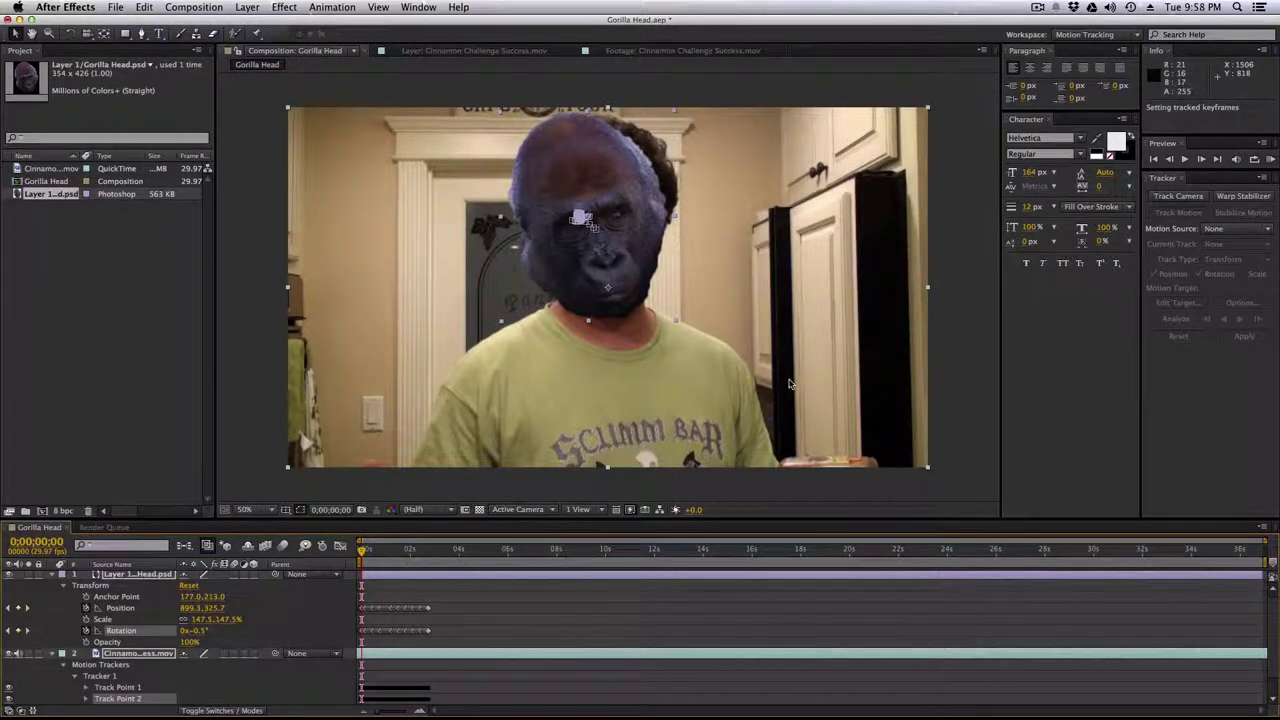
- Play the composition through the tracked section to check how the gorilla head follows the man's face
left_click(128, 656)
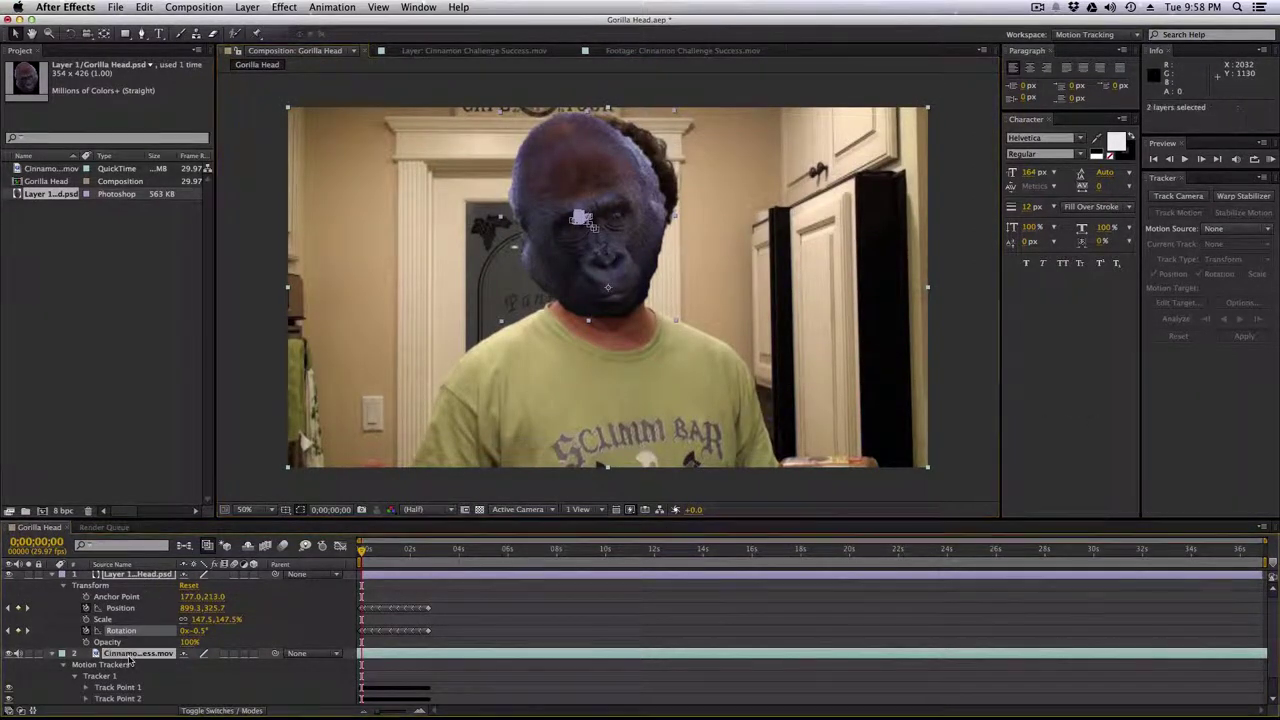
key("space")
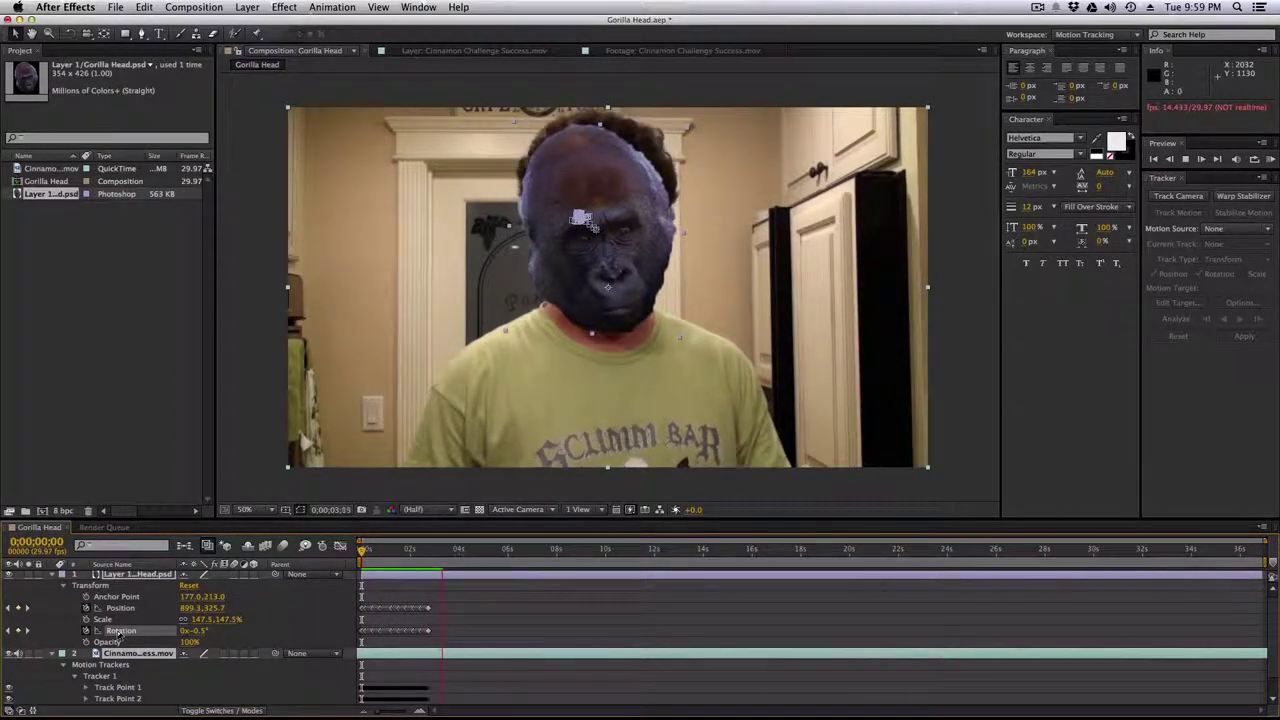
key("space")
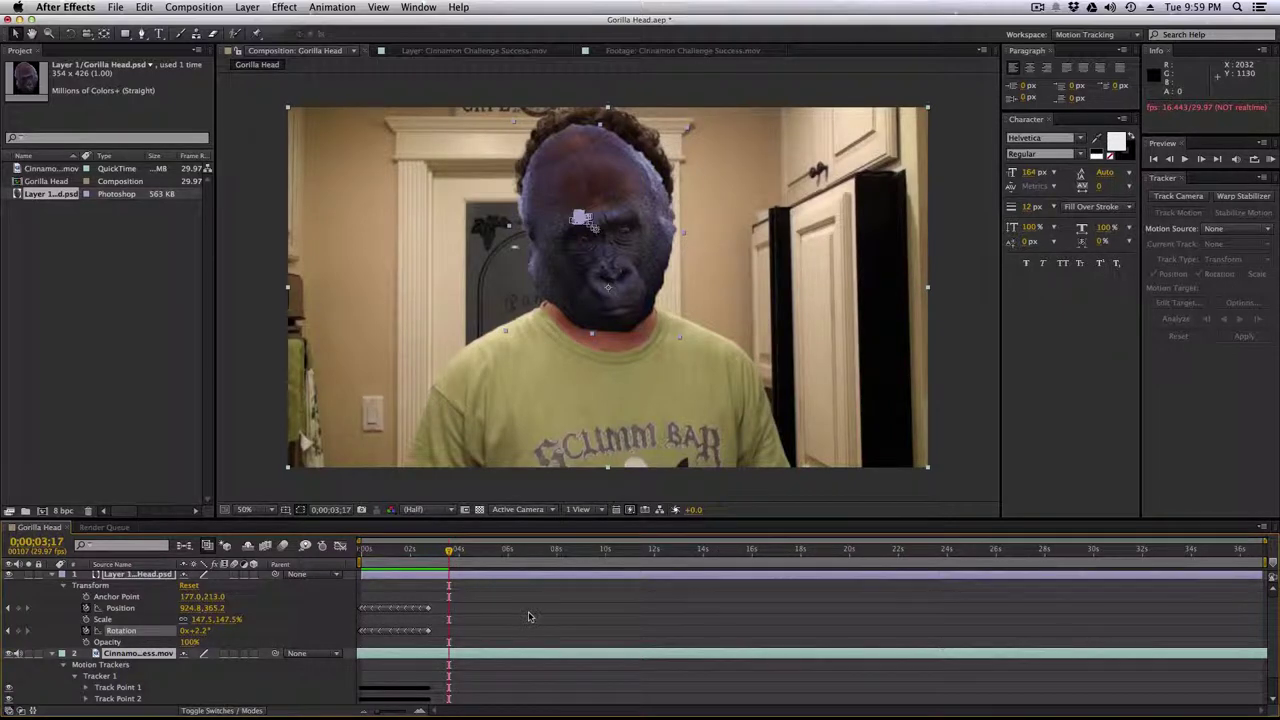
- View the gorilla head layer on its own and return to the Gorilla Head composition view
left_click(418, 578)
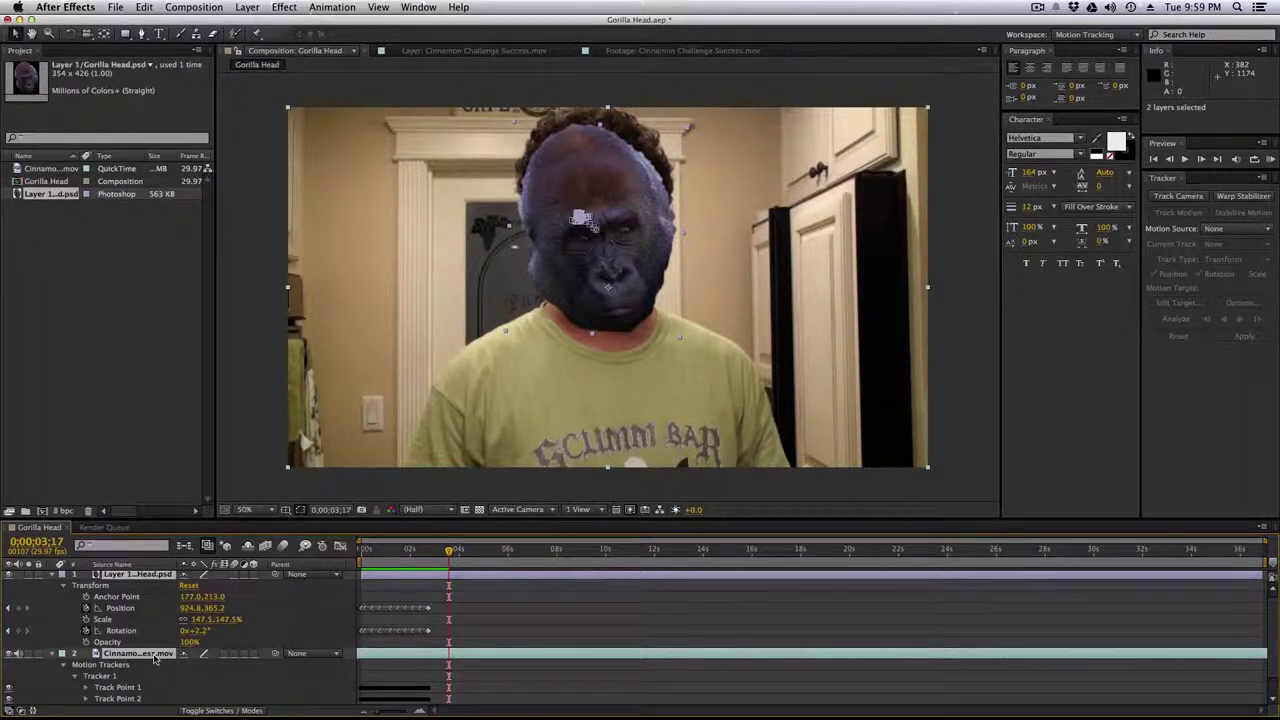
double_click(140, 578)
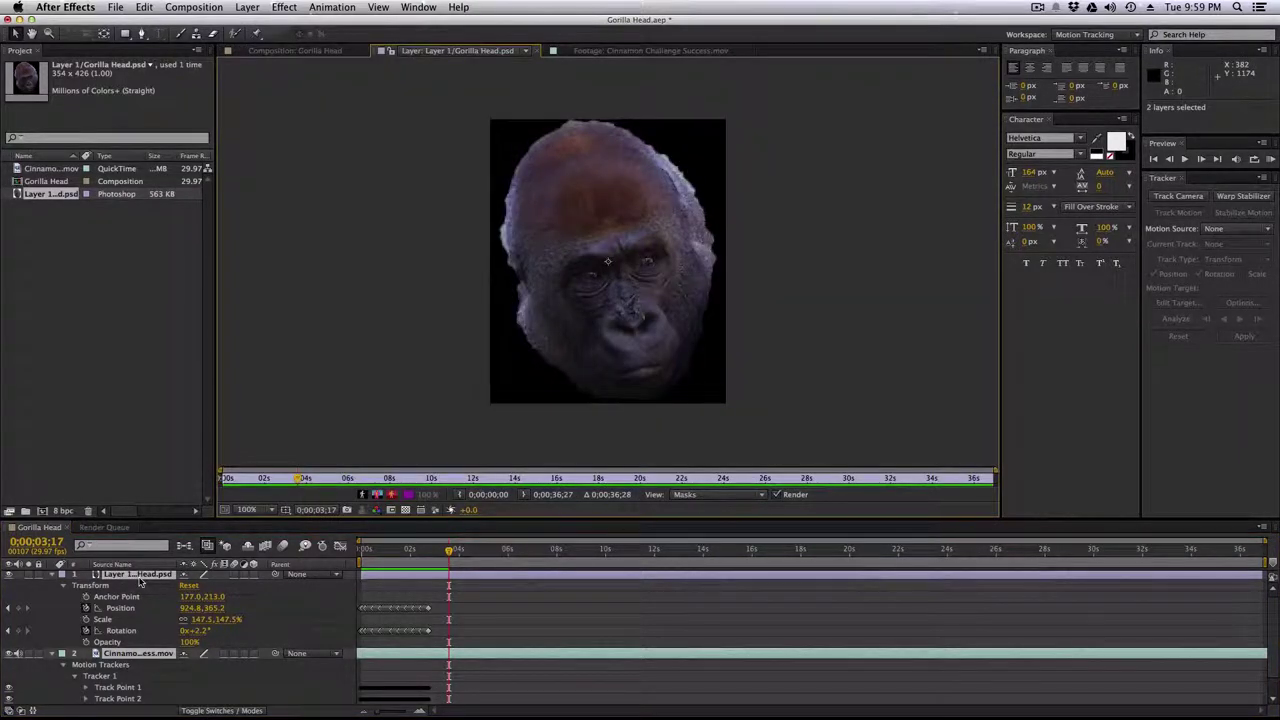
left_click(312, 52)
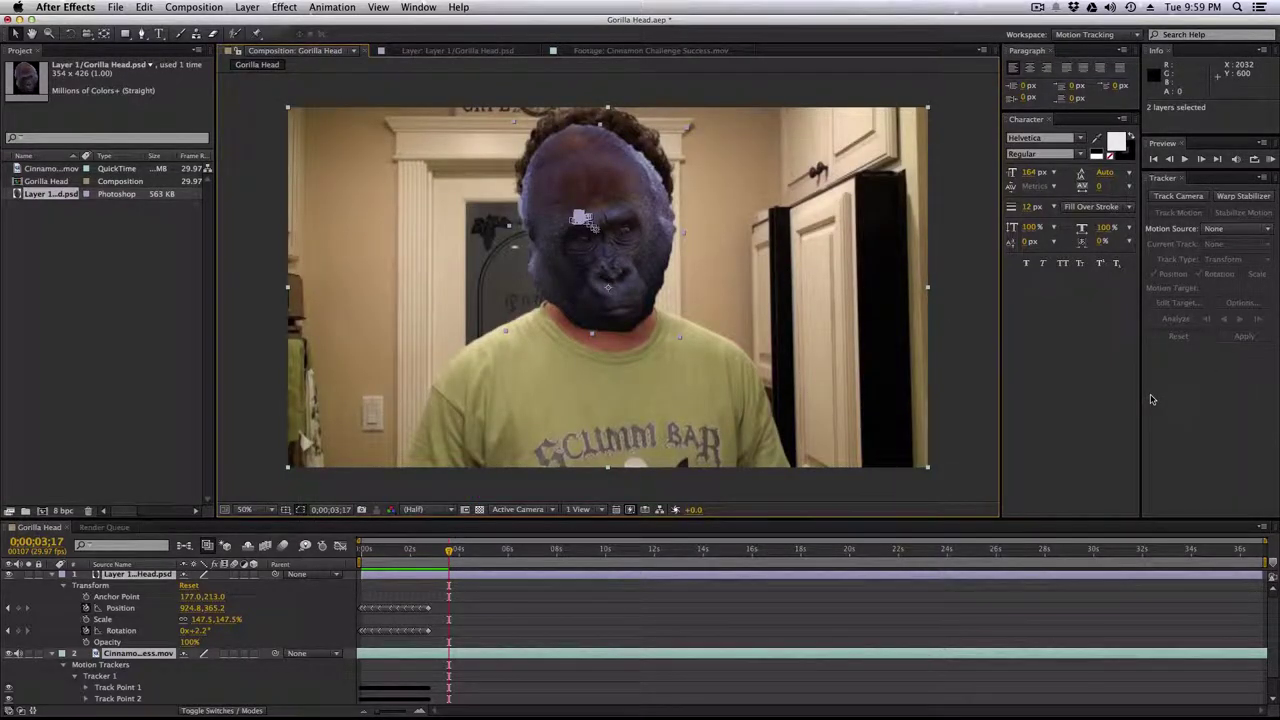